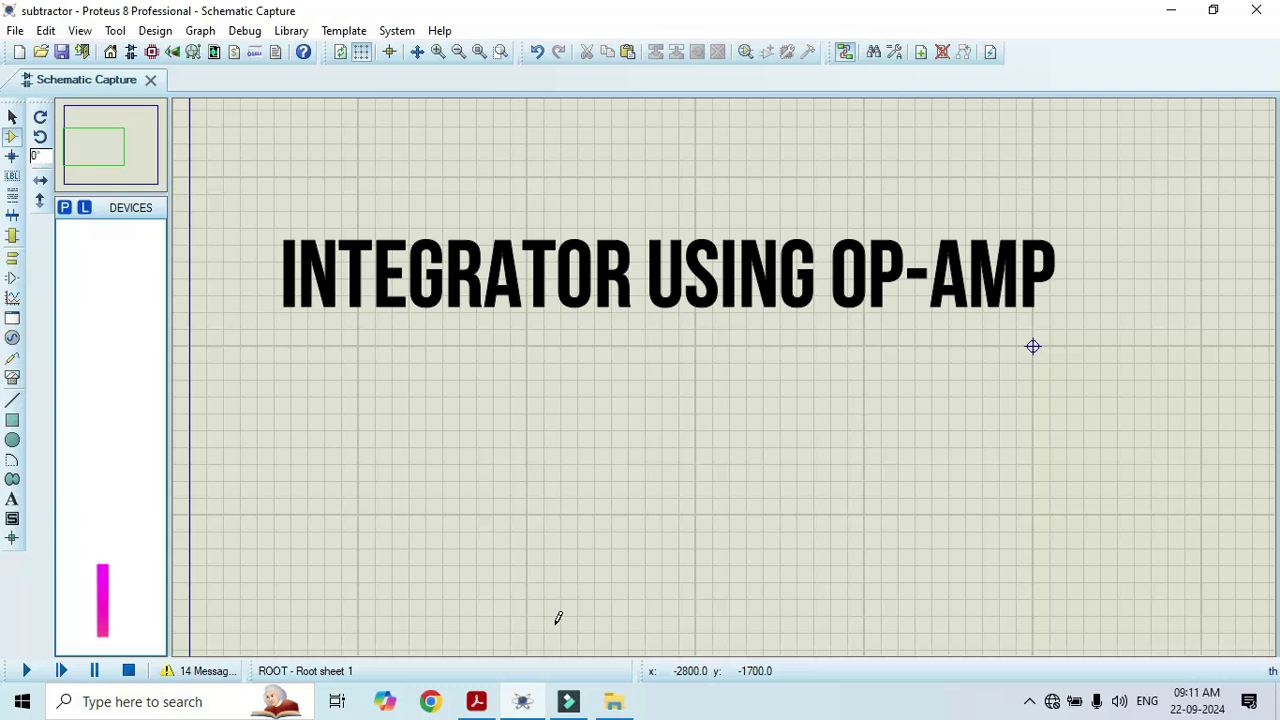
Switch to the simulation PDF in Acrobat and examine the integrator circuit schematic and its input and output waveforms
{"action": "left_click", "coordinate": [497, 703]}
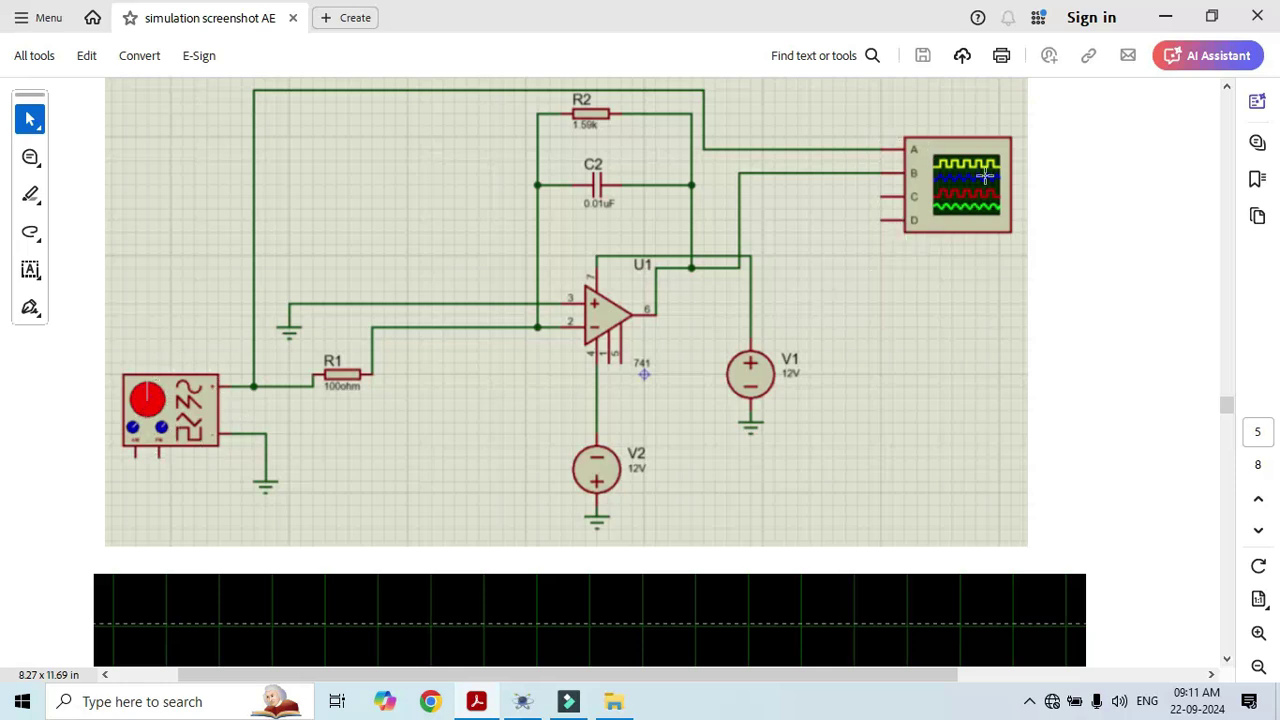
{"action": "scroll", "coordinate": [840, 330], "scroll_direction": "down", "scroll_amount": 4}
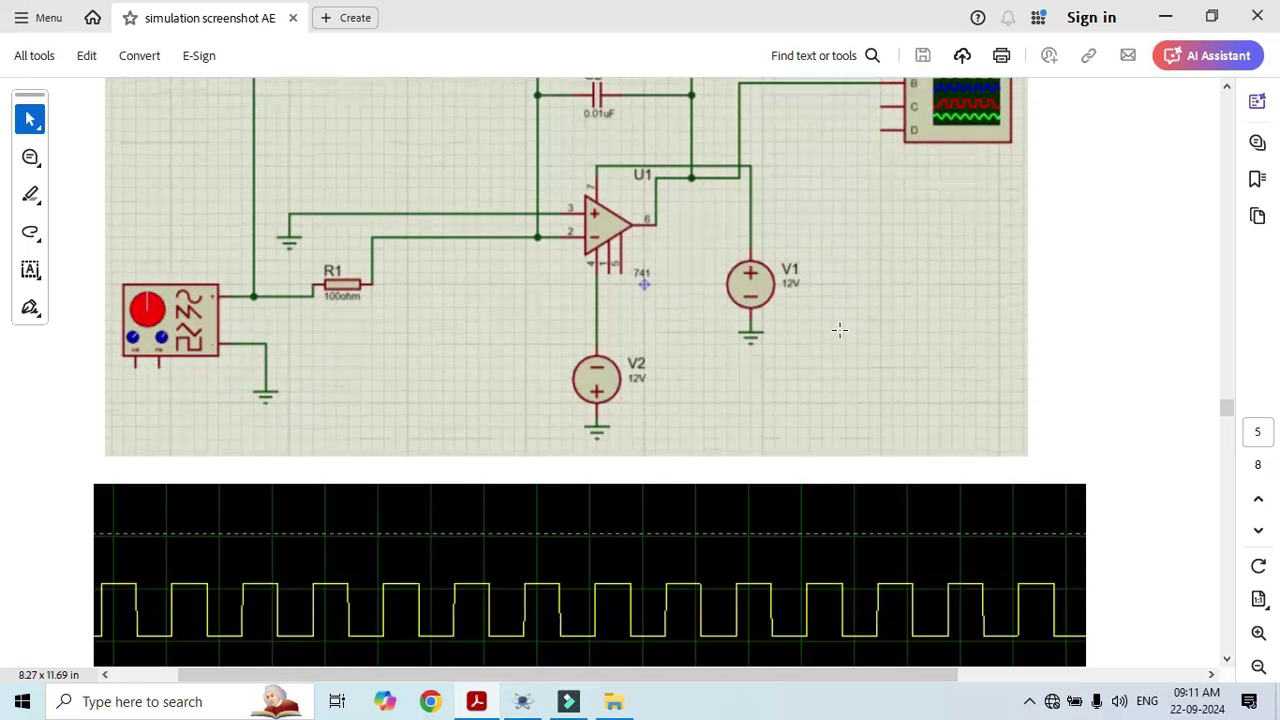
{"action": "scroll", "coordinate": [840, 335], "scroll_direction": "down", "scroll_amount": 2}
{"action": "scroll", "coordinate": [469, 380], "scroll_direction": "down", "scroll_amount": 1}
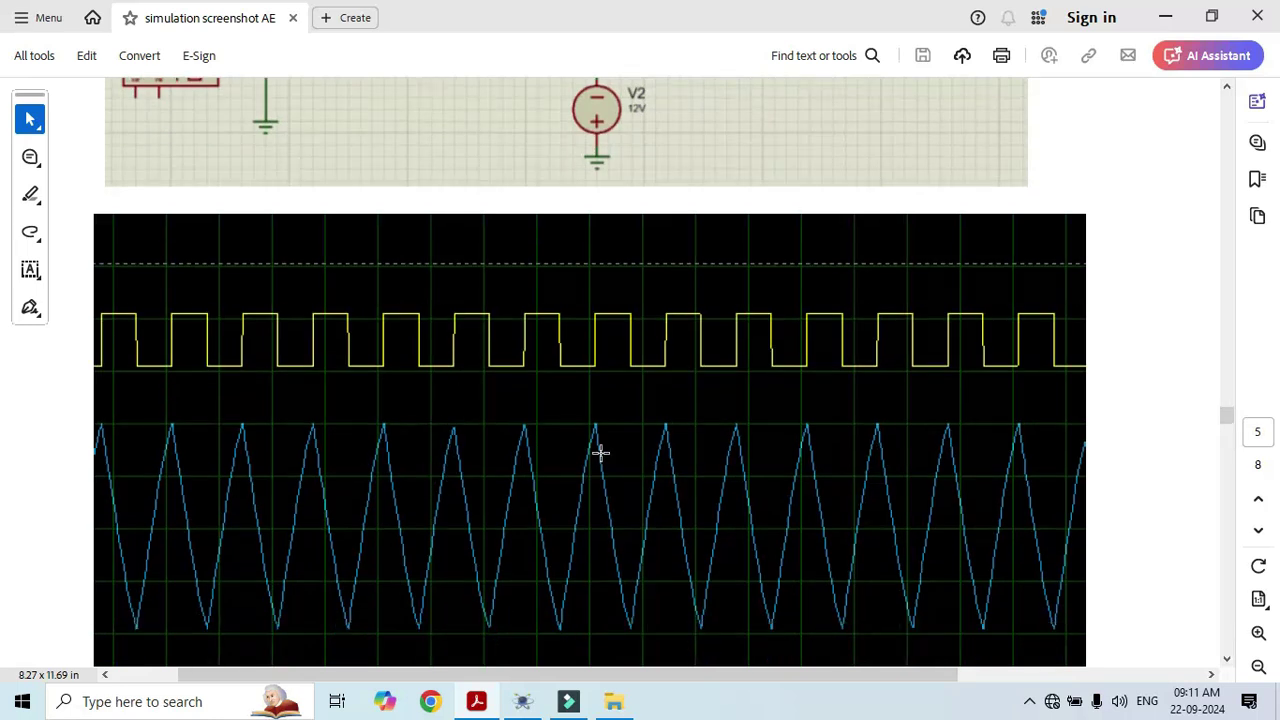
{"action": "scroll", "coordinate": [600, 452], "scroll_direction": "up", "scroll_amount": 1}
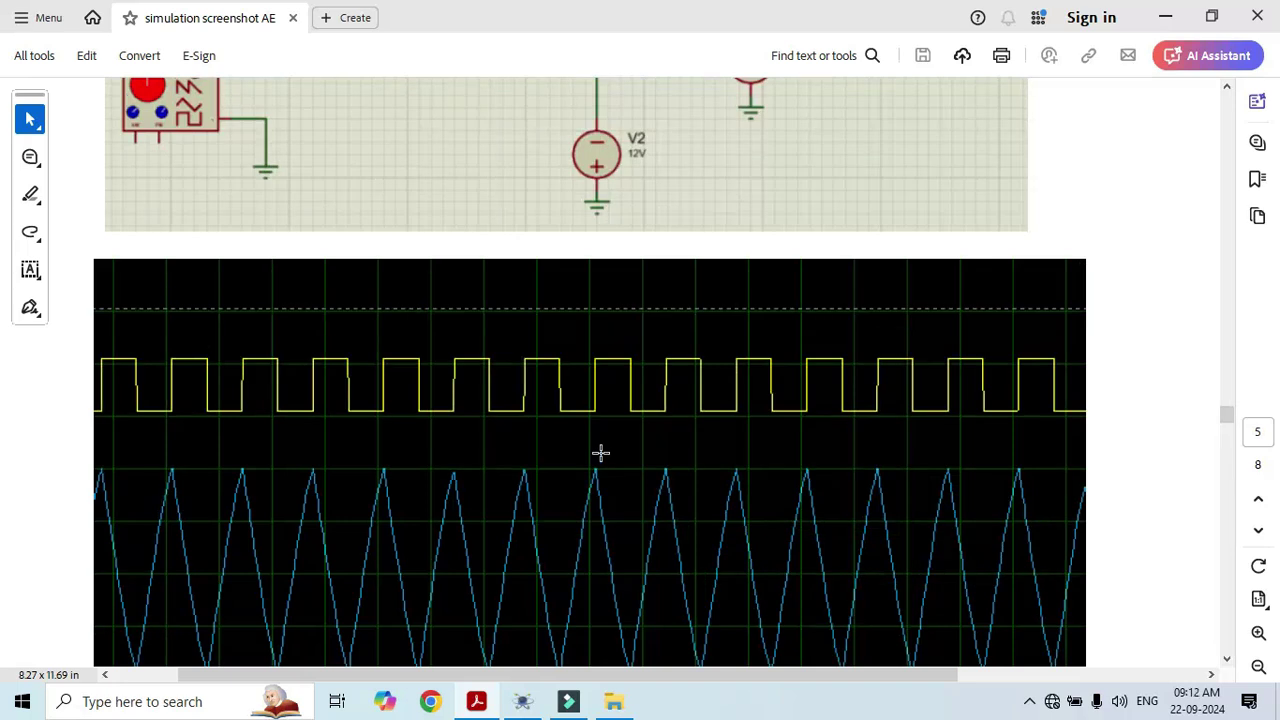
{"action": "scroll", "coordinate": [600, 452], "scroll_direction": "up", "scroll_amount": 7}
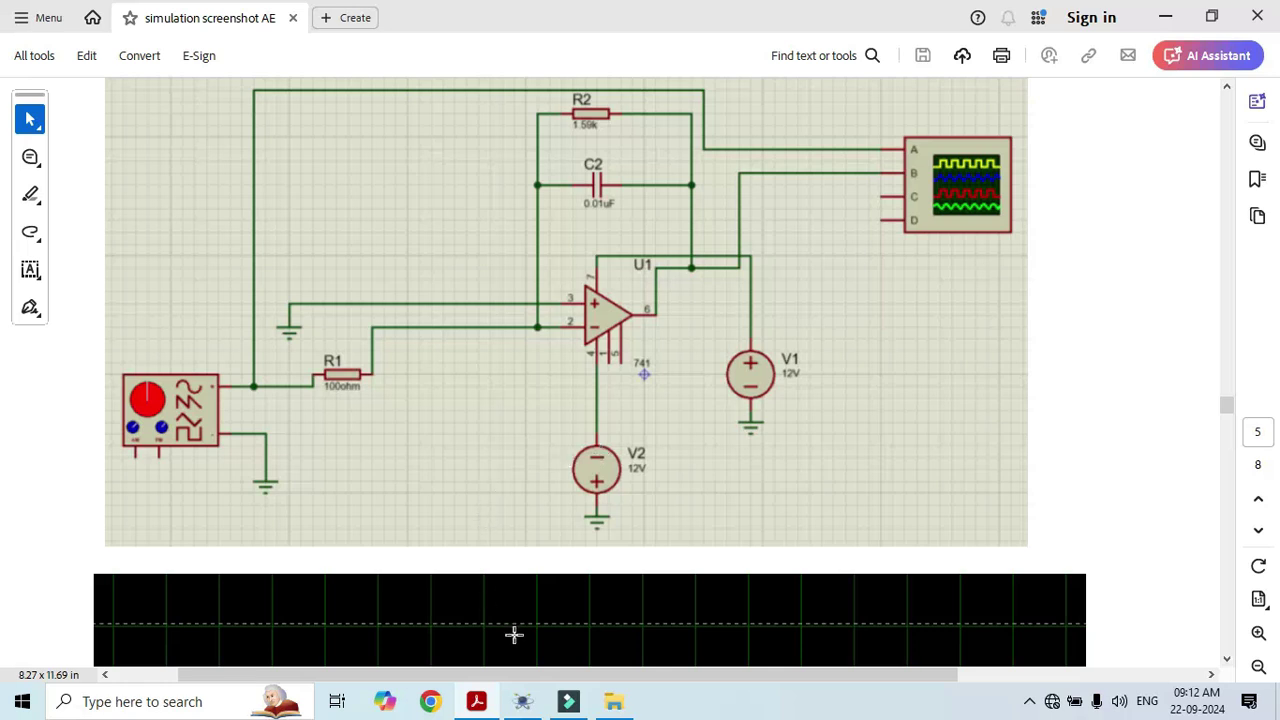
Switch back to Proteus, search the device library for "op amp" and add the 741 to the device list
{"action": "mouse_move", "coordinate": [521, 710]}
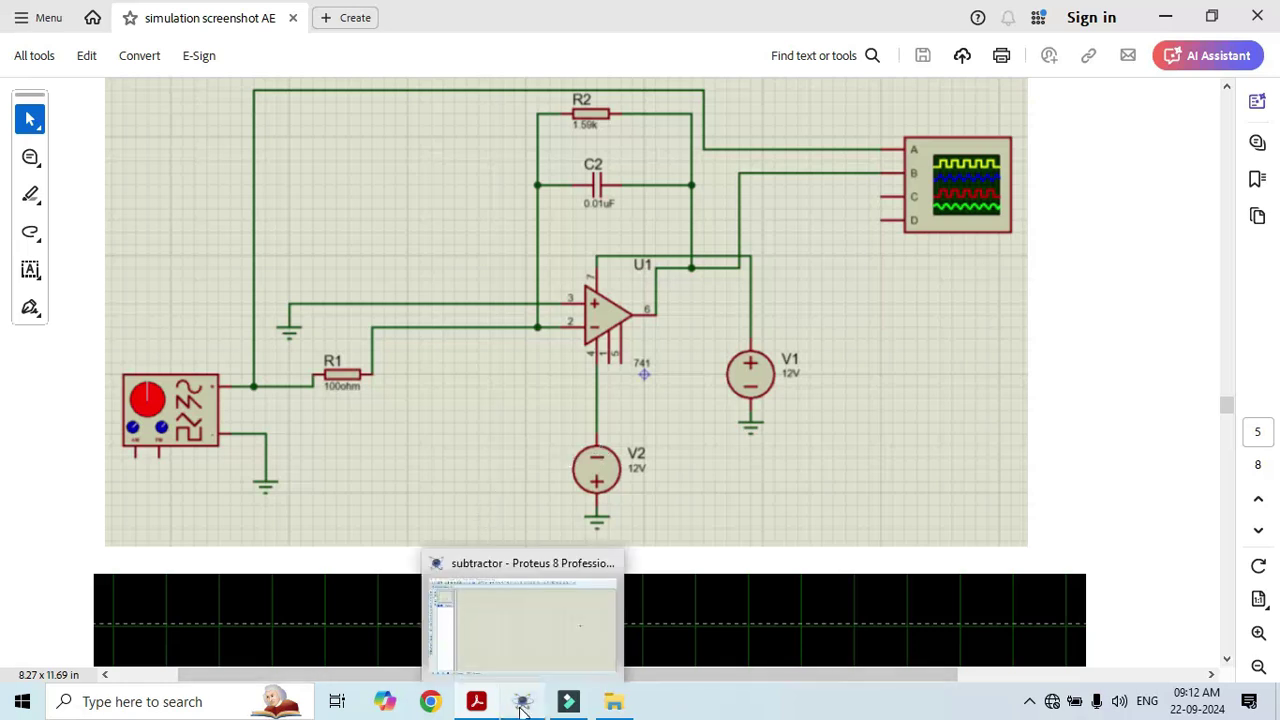
{"action": "left_click", "coordinate": [528, 620]}
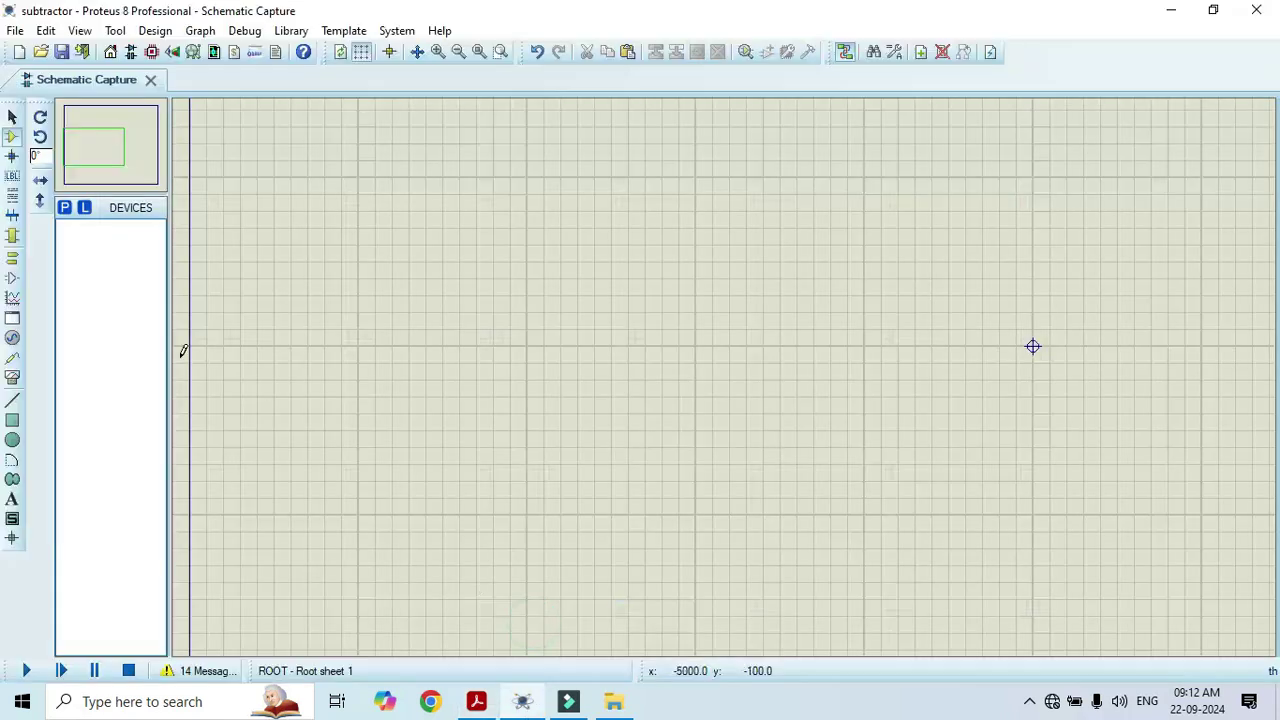
{"action": "left_click", "coordinate": [63, 208]}
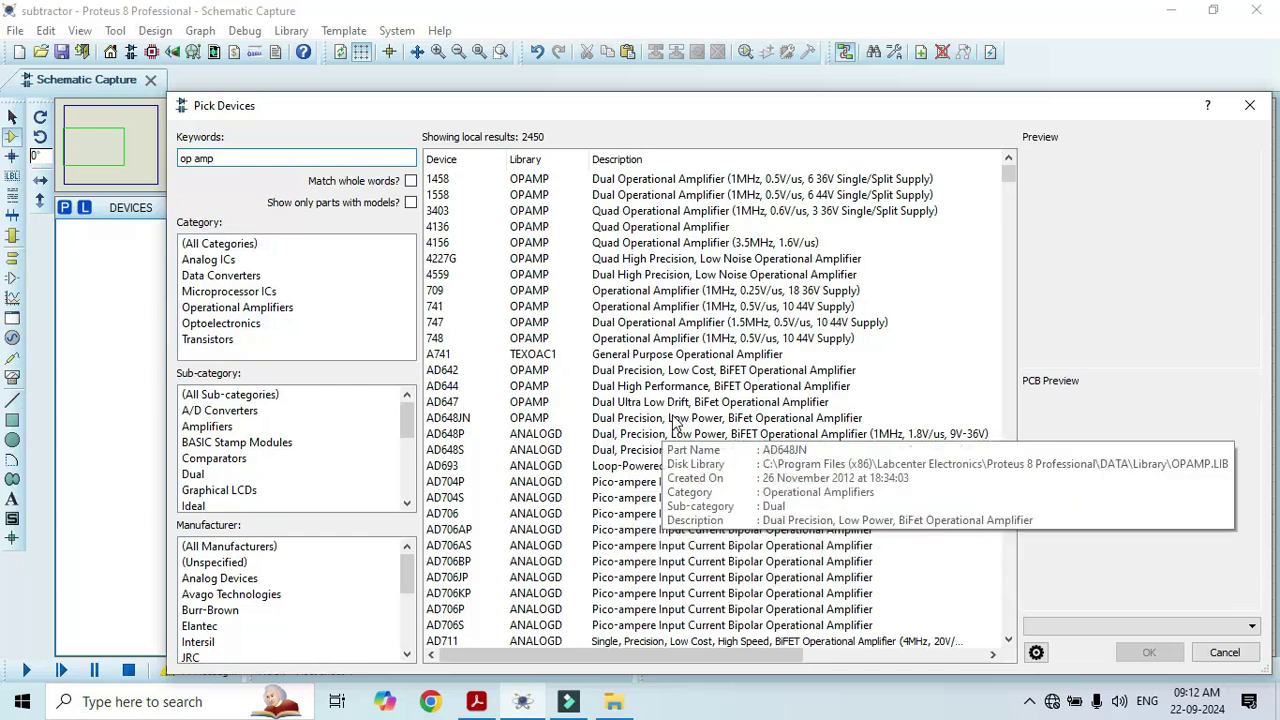
{"action": "left_click", "coordinate": [435, 307]}
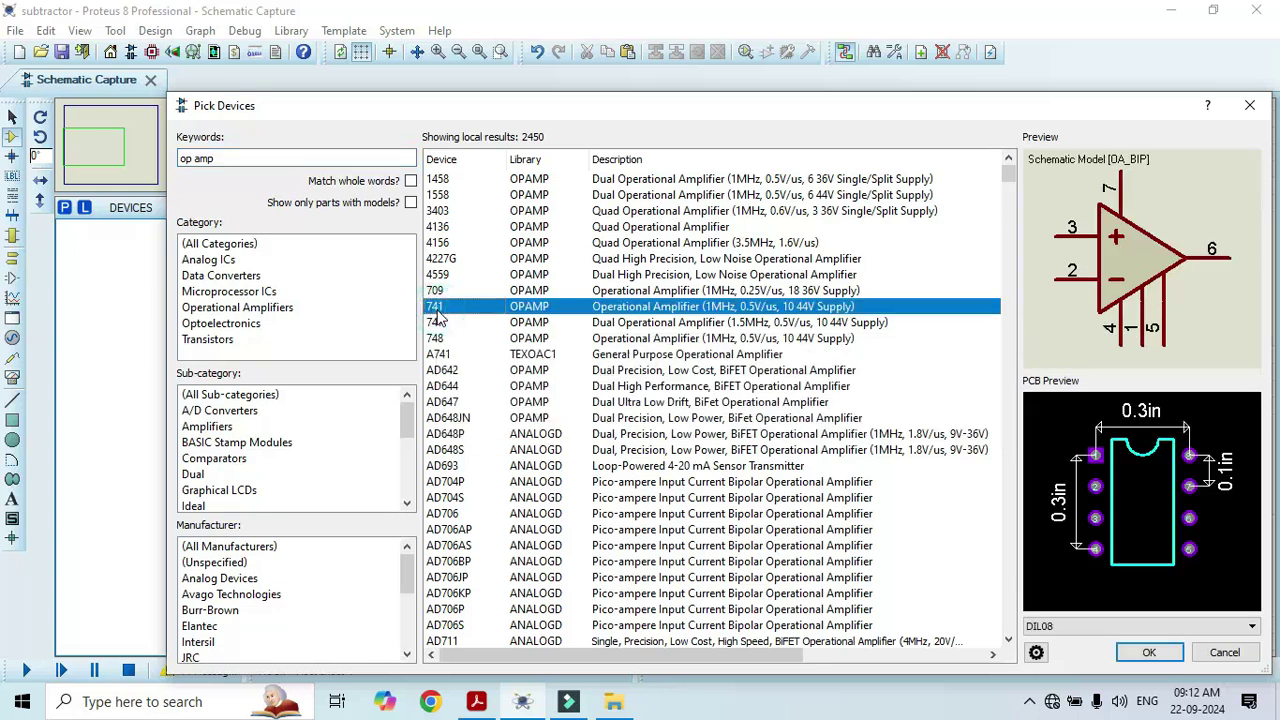
{"action": "double_click", "coordinate": [436, 310]}
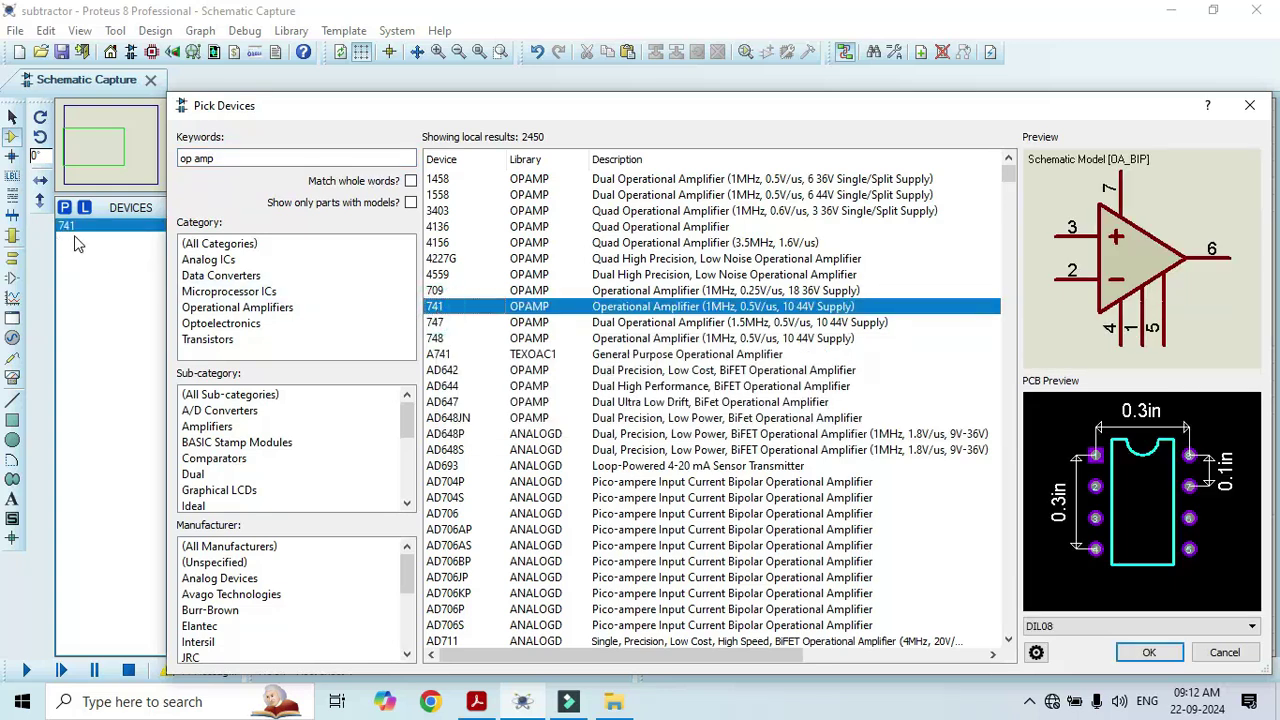
Search the device library for "resistor" and add the generic RES to the device list
{"action": "left_click", "coordinate": [200, 160]}
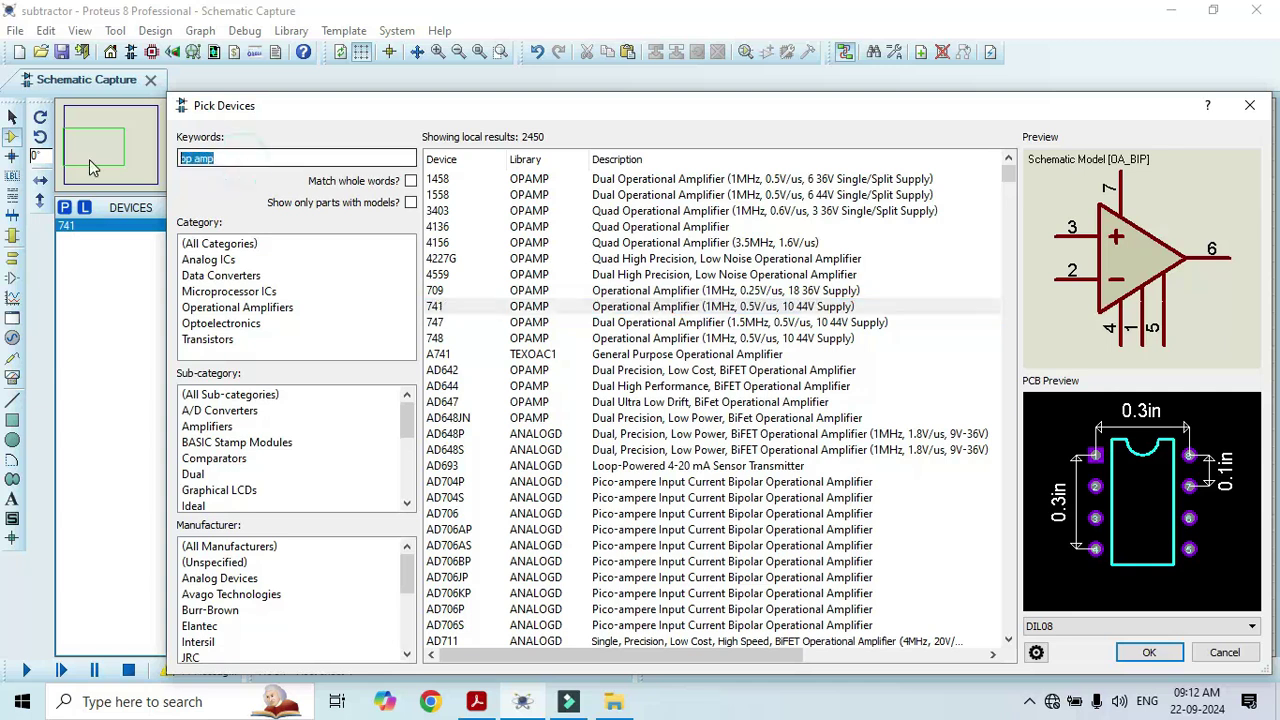
{"action": "type", "text": "resistor"}
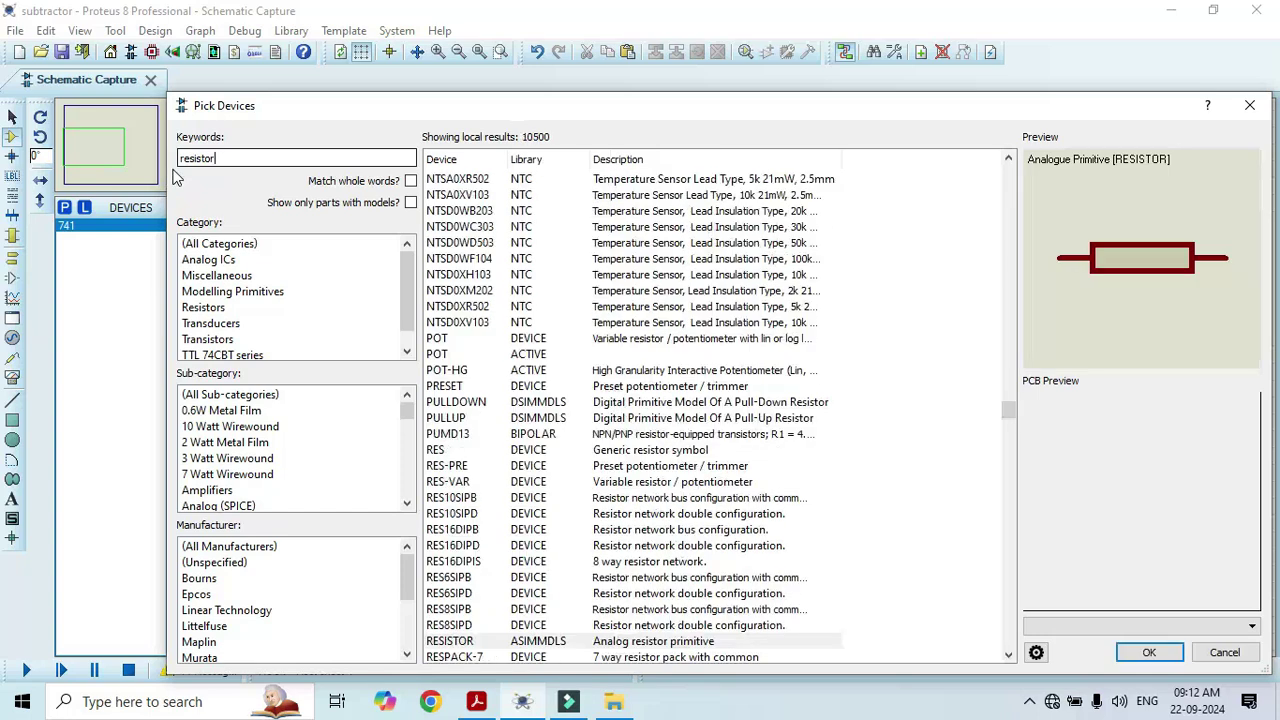
{"action": "left_click", "coordinate": [614, 456]}
{"action": "double_click", "coordinate": [614, 456]}
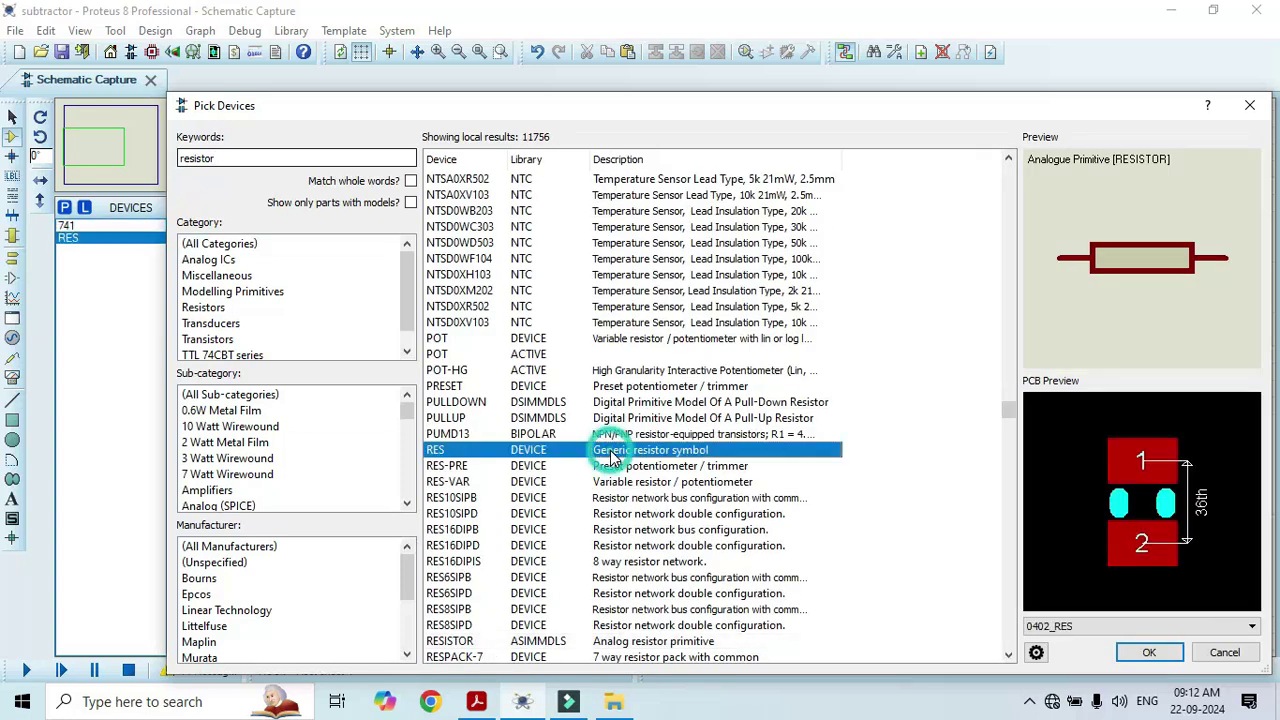
Search the device library for "capacitor", add the generic non-electrolytic CAP to the device list and close the device picker
{"action": "type", "text": "capacito"}
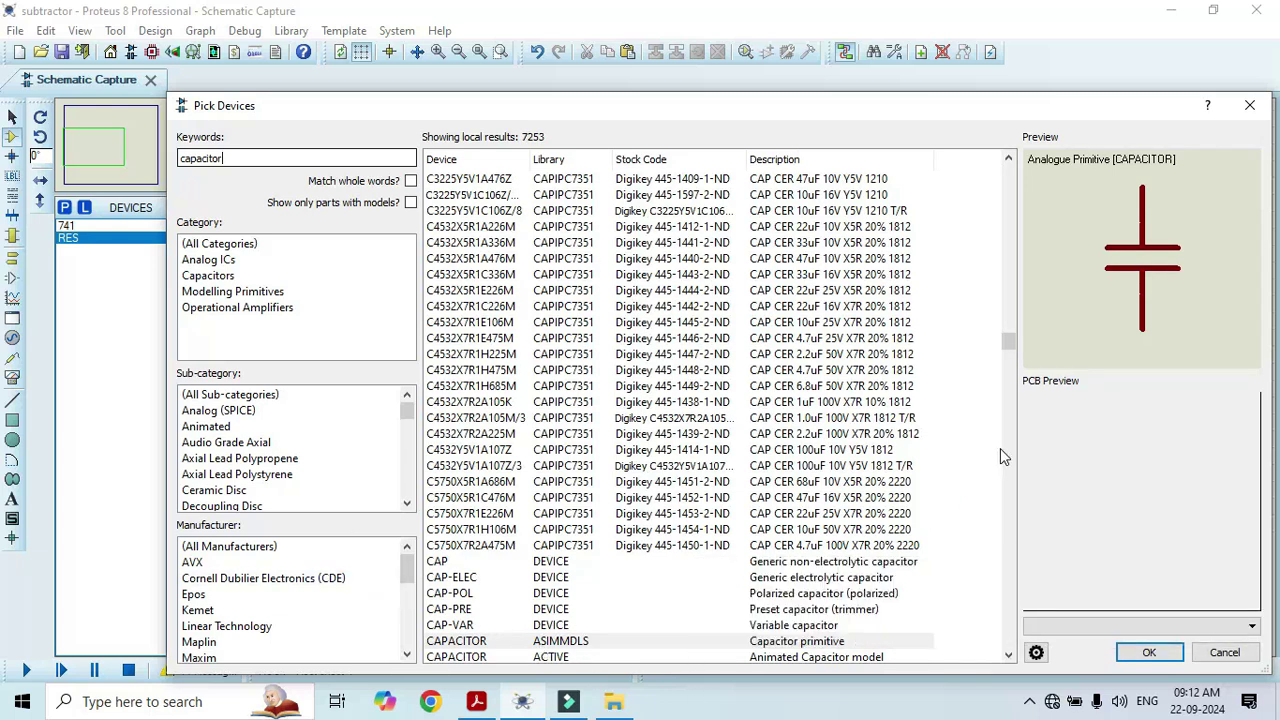
{"action": "left_click", "coordinate": [761, 565]}
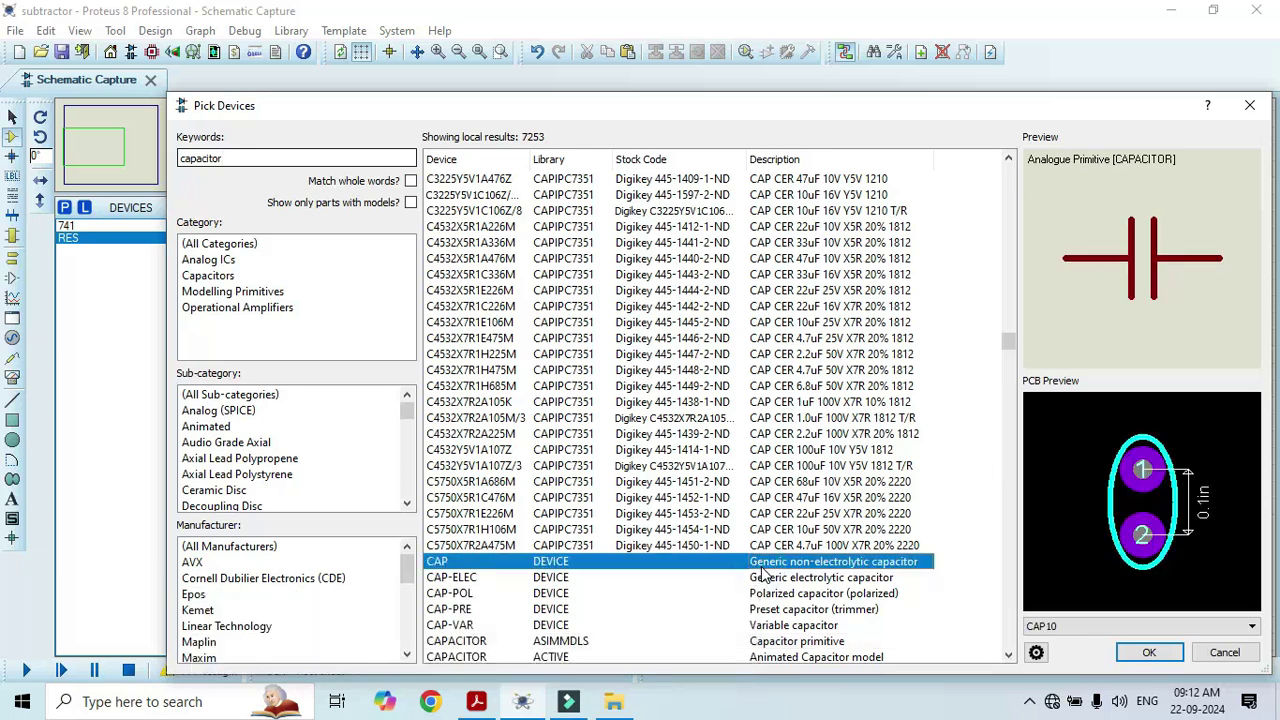
{"action": "double_click", "coordinate": [761, 565]}
{"action": "left_click", "coordinate": [1140, 658]}
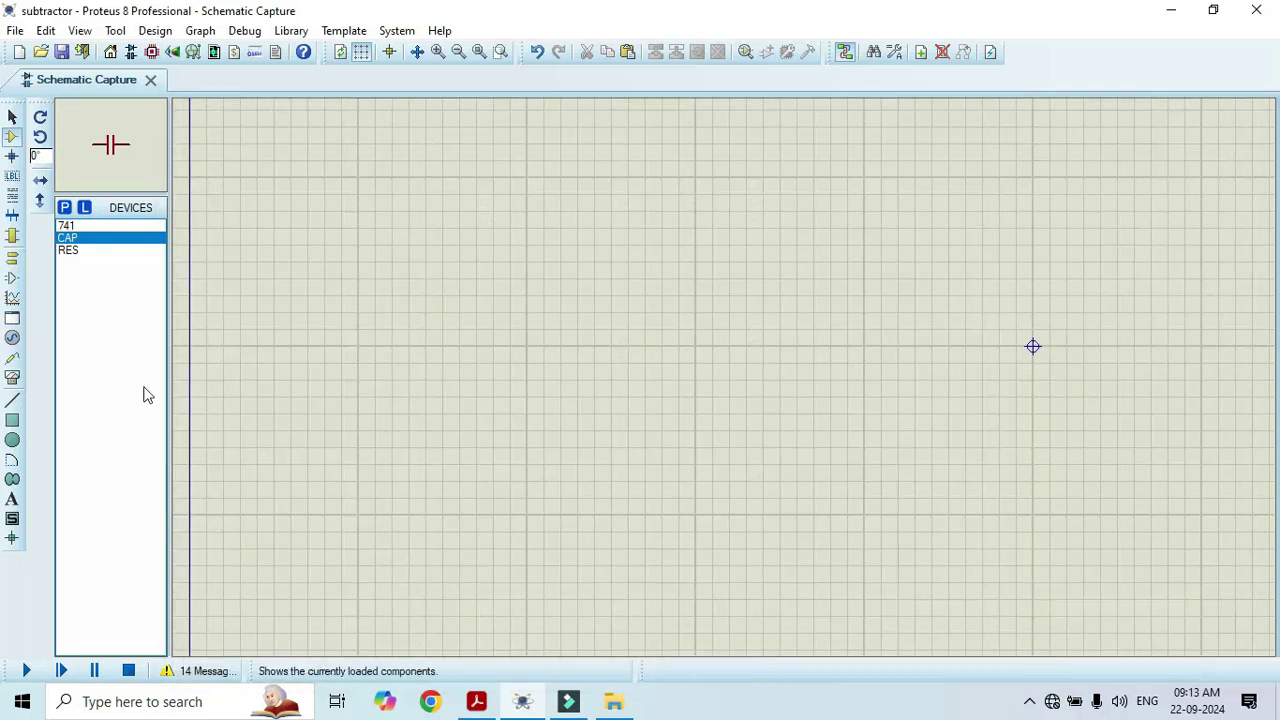
Place the 741 op-amp near the middle of the sheet and Y-mirror it so the inverting input is on top
{"action": "left_click", "coordinate": [66, 225]}
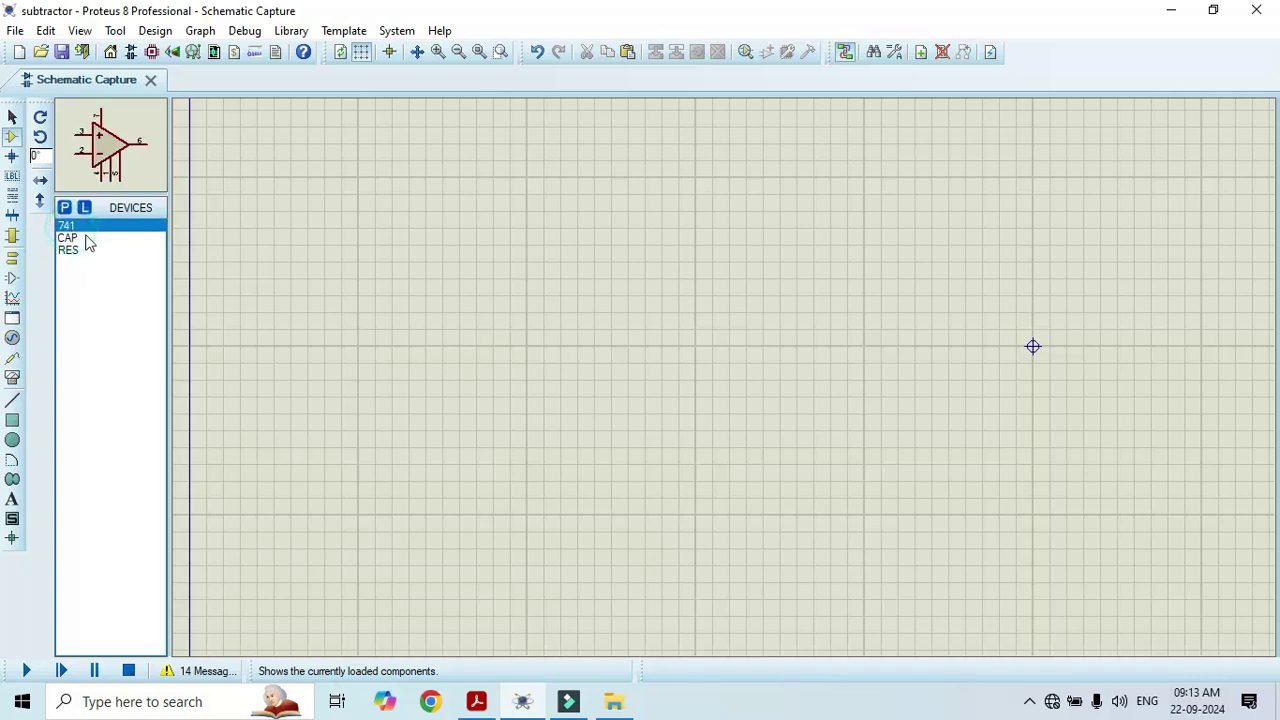
{"action": "left_click", "coordinate": [535, 358]}
{"action": "left_click", "coordinate": [569, 358]}
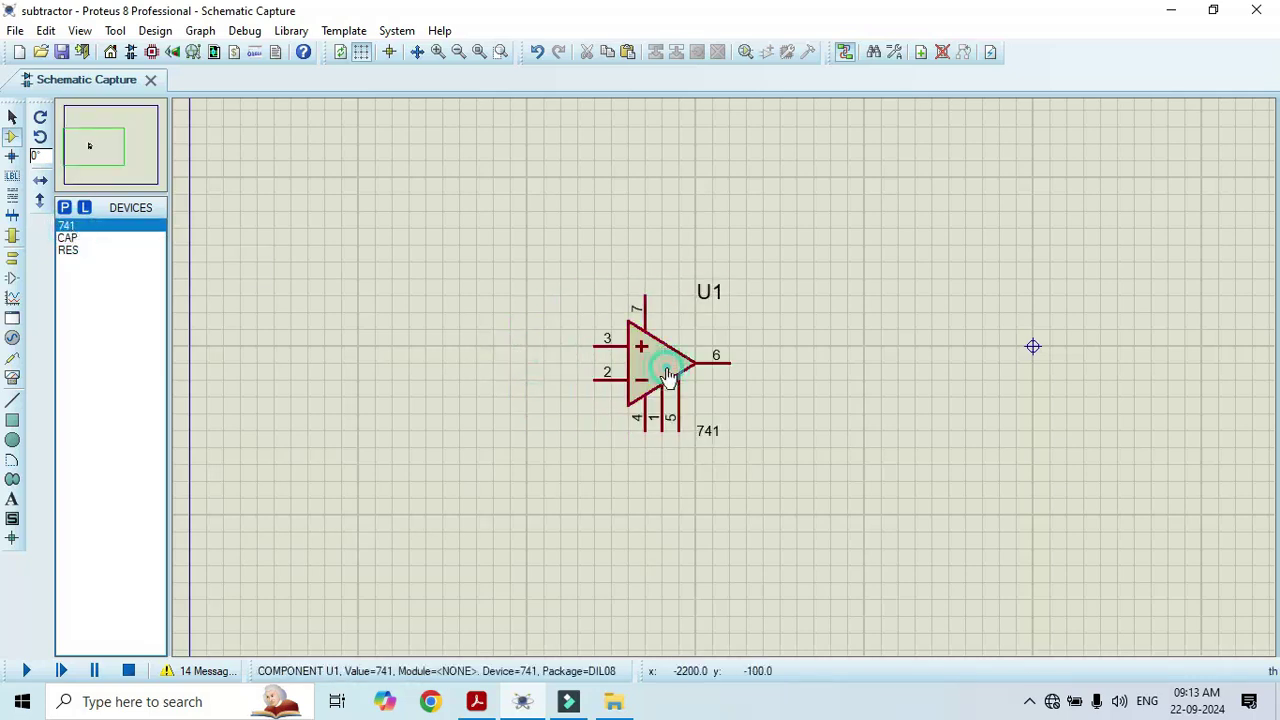
{"action": "scroll", "coordinate": [668, 378], "scroll_direction": "up", "scroll_amount": 1}
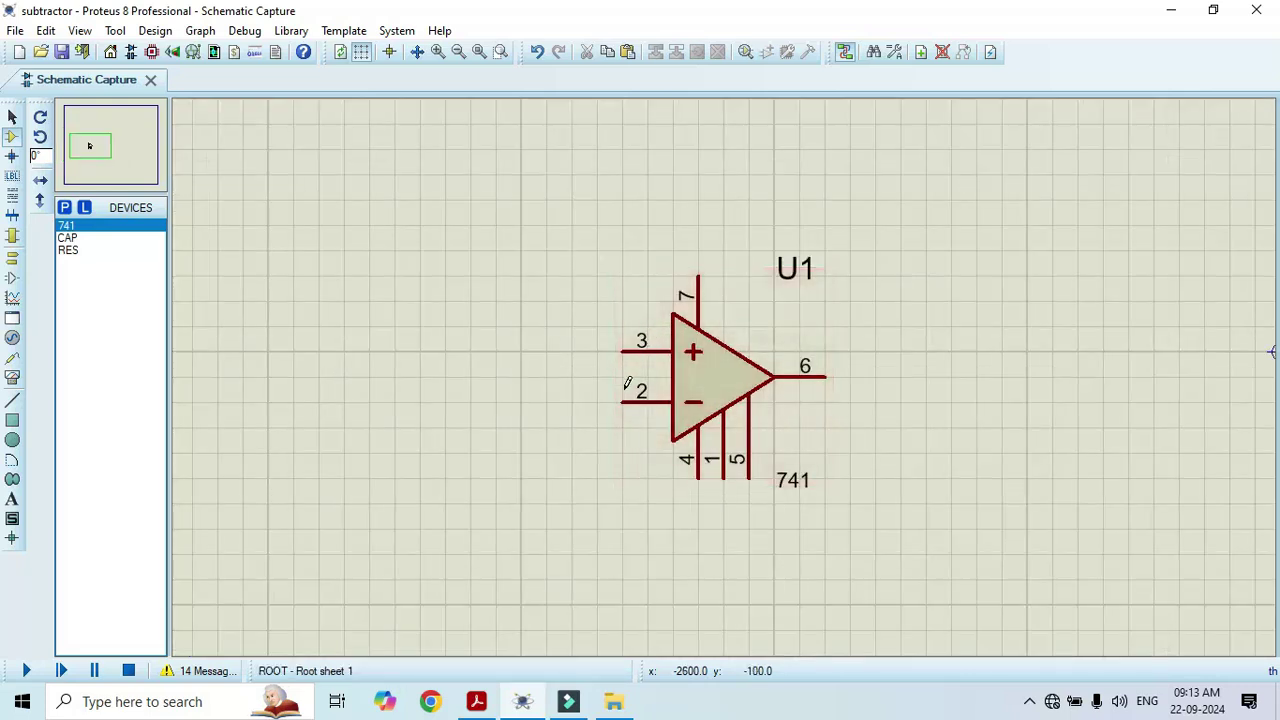
{"action": "right_click", "coordinate": [707, 374]}
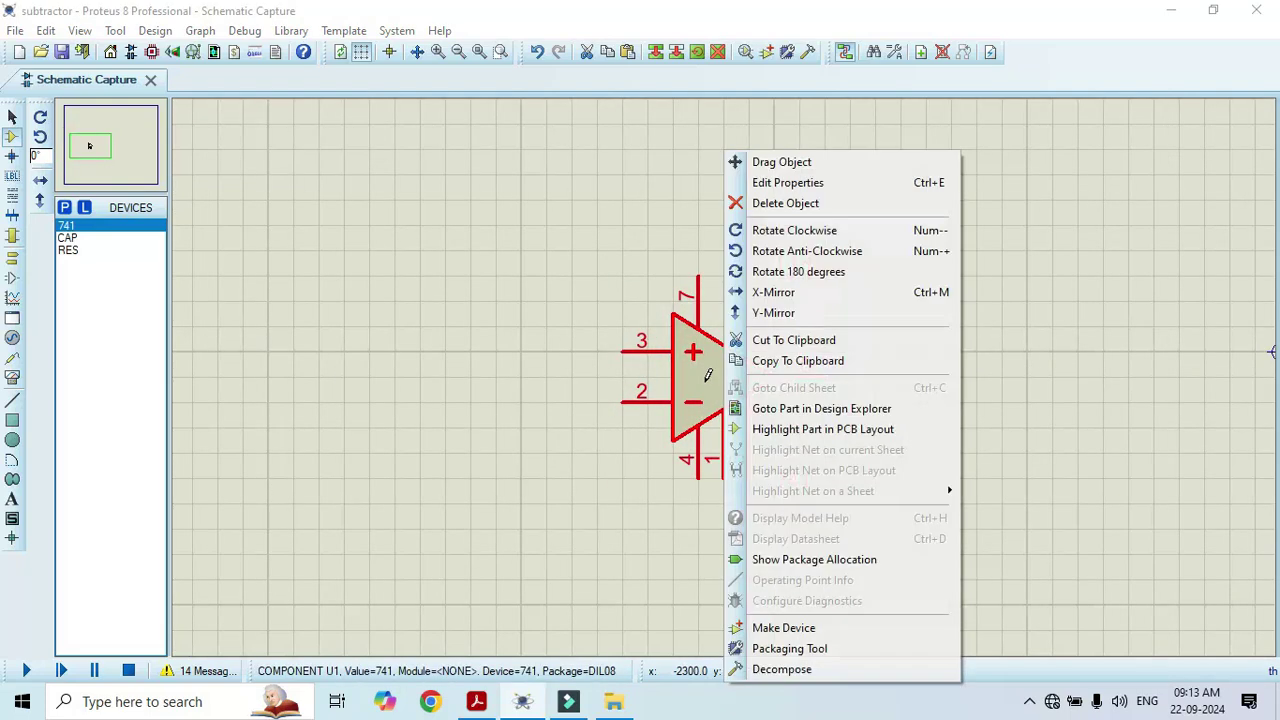
{"action": "left_click", "coordinate": [770, 313]}
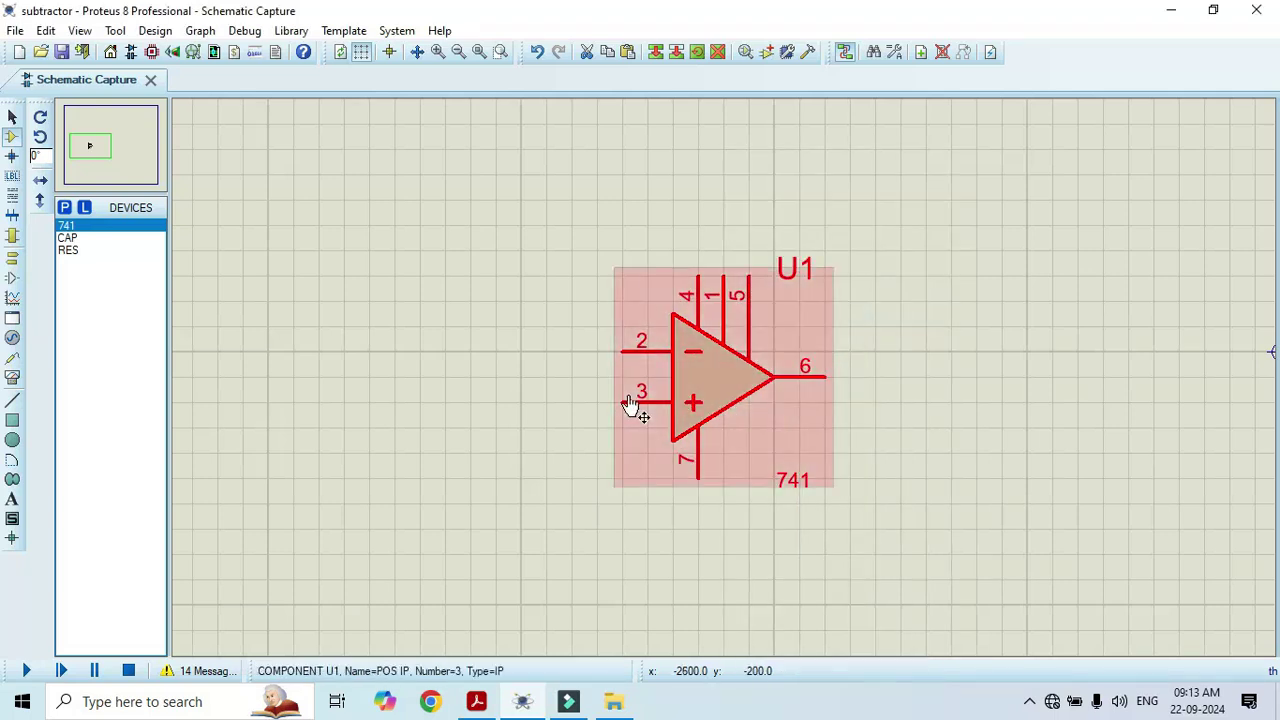
Place one resistor to the left of the op-amp's inverting input and a second one above the op-amp
{"action": "left_click", "coordinate": [69, 251]}
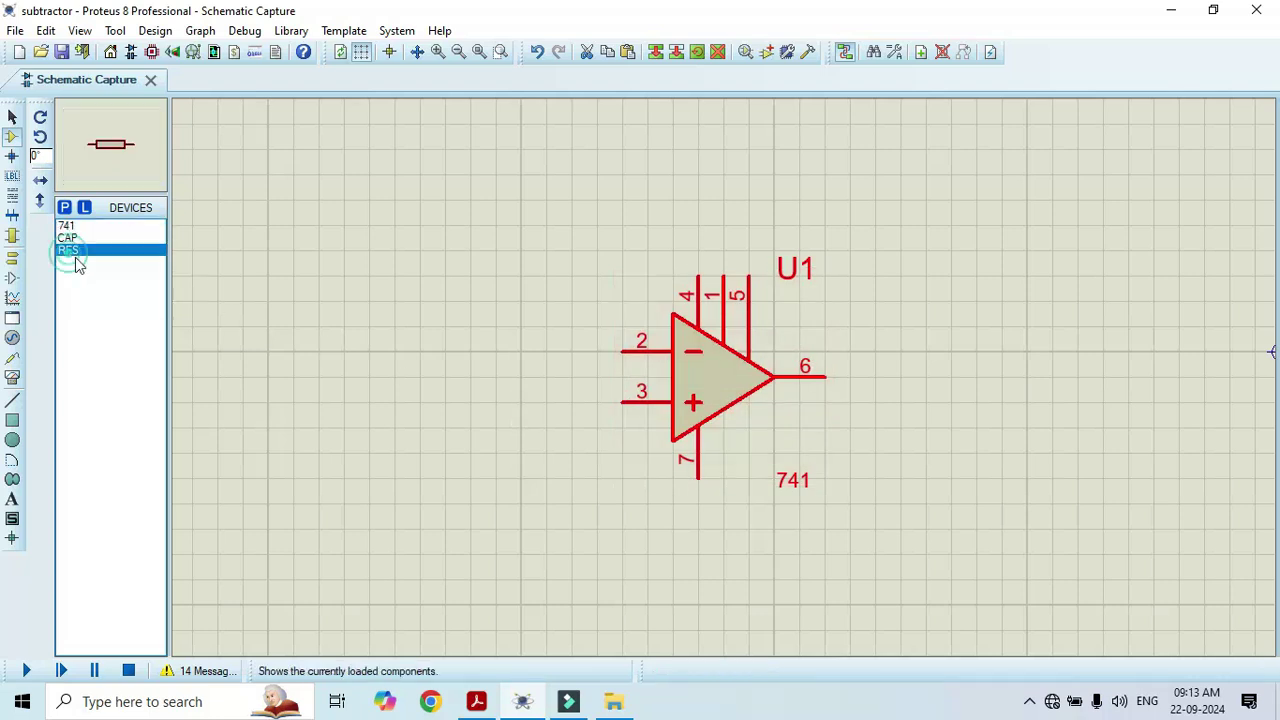
{"action": "left_click", "coordinate": [429, 347]}
{"action": "left_click", "coordinate": [430, 351]}
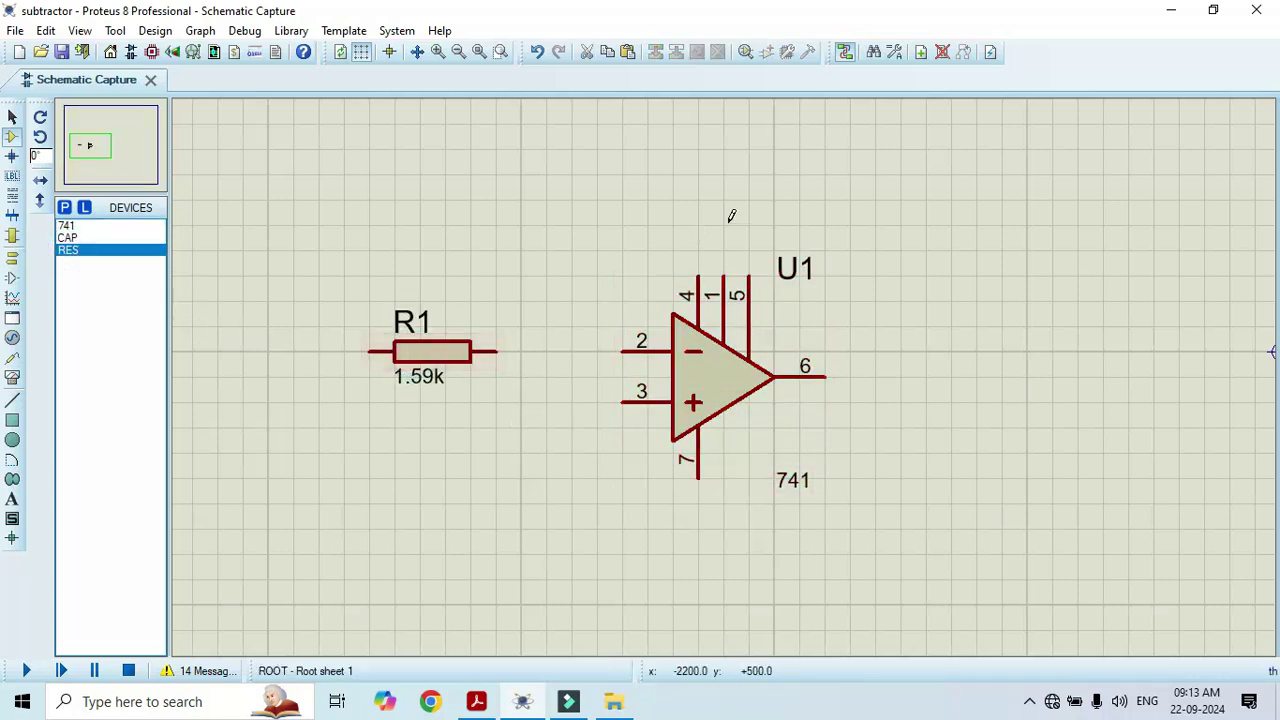
{"action": "left_click", "coordinate": [698, 213]}
{"action": "left_click", "coordinate": [698, 213]}
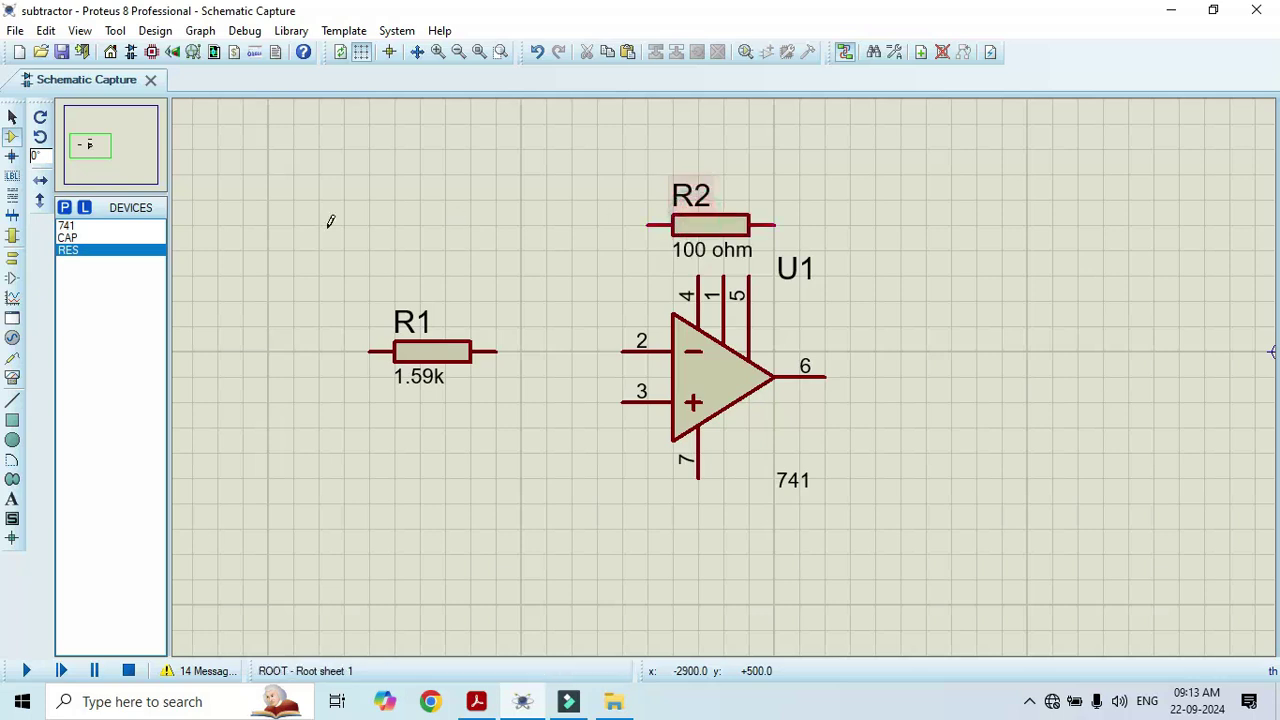
Place a capacitor directly above resistor R2
{"action": "left_click", "coordinate": [67, 237]}
{"action": "left_click", "coordinate": [714, 137]}
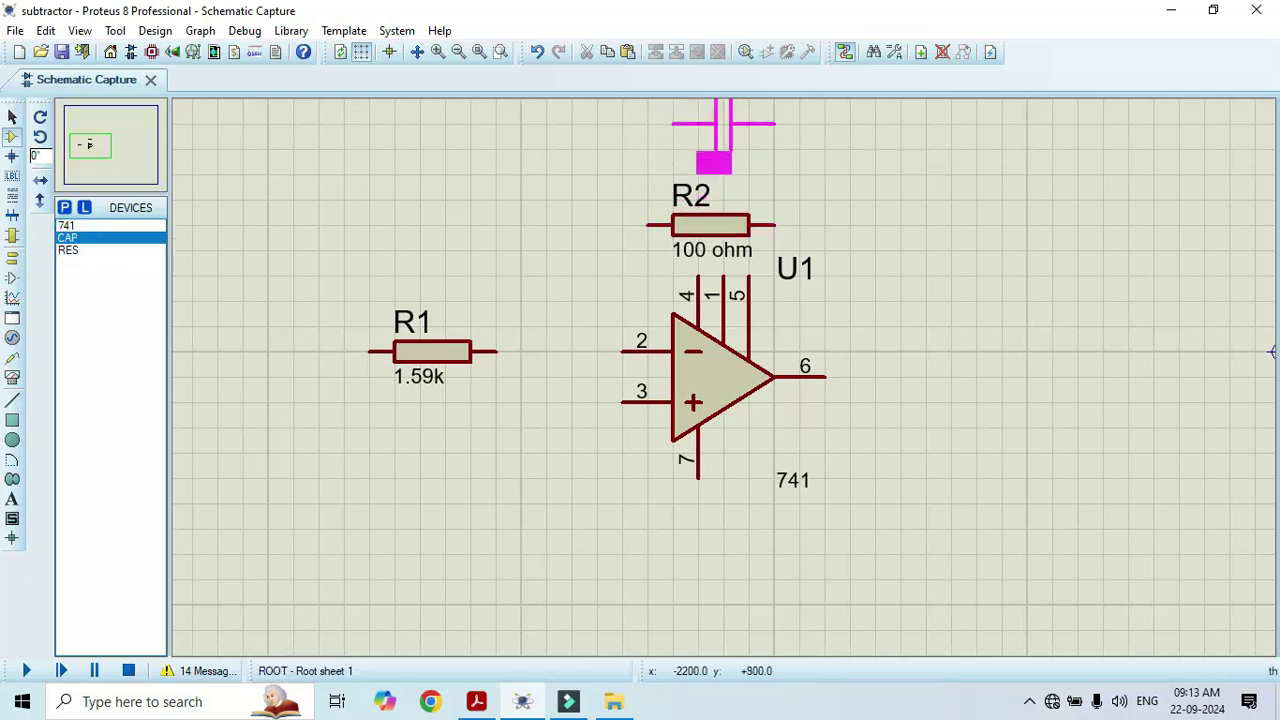
{"action": "left_click", "coordinate": [714, 137]}
{"action": "scroll", "coordinate": [716, 335], "scroll_direction": "down", "scroll_amount": 1}
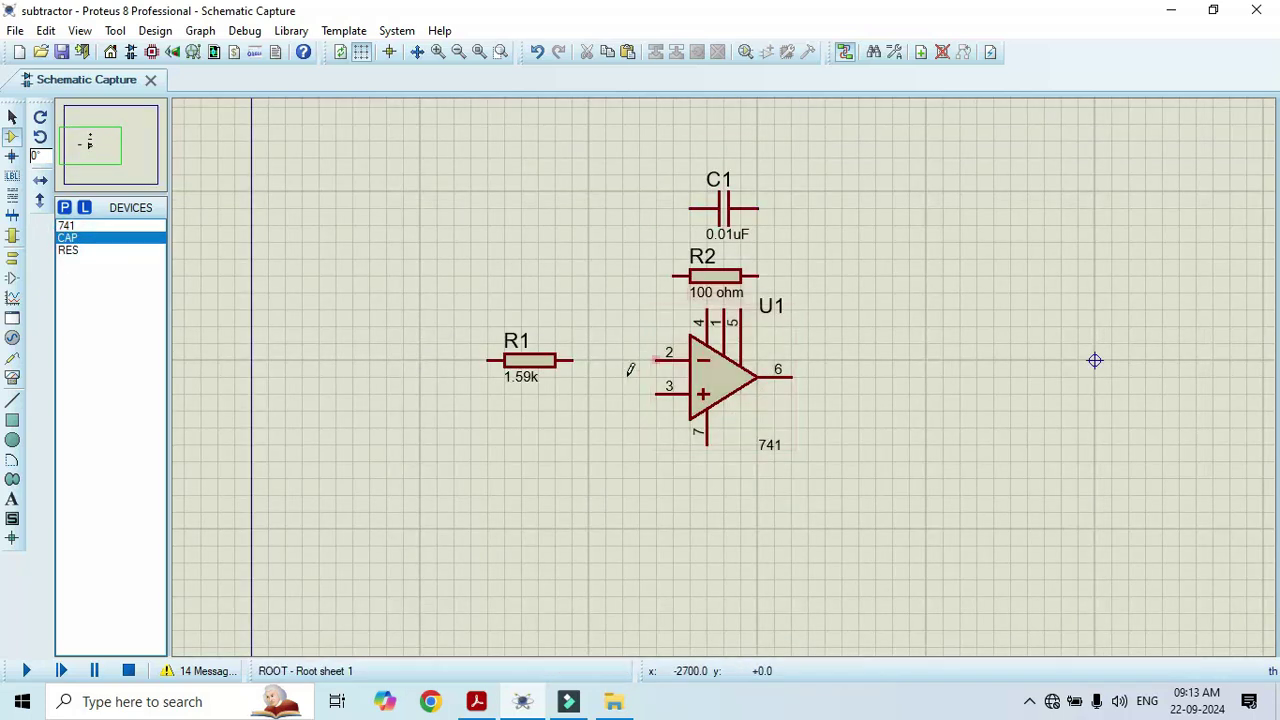
Set the value of input resistor R1 to 100 ohms
{"action": "double_click", "coordinate": [512, 382]}
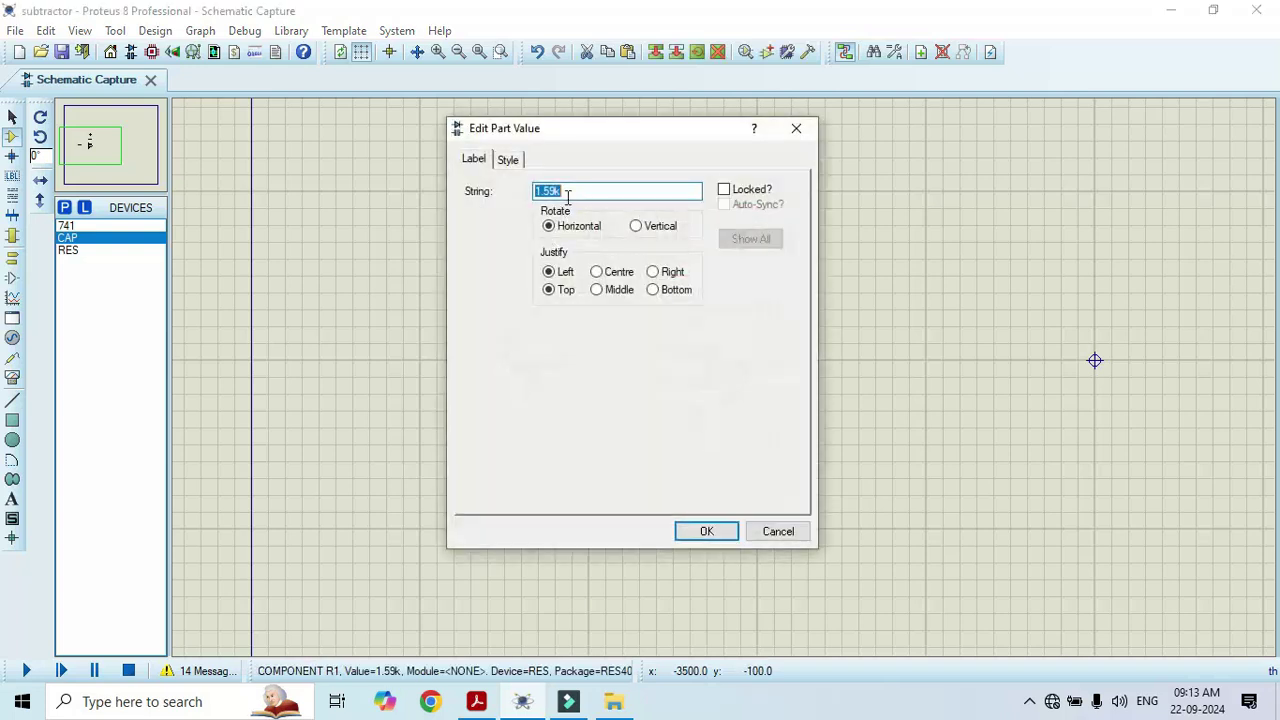
{"action": "type", "text": "100 ohms"}
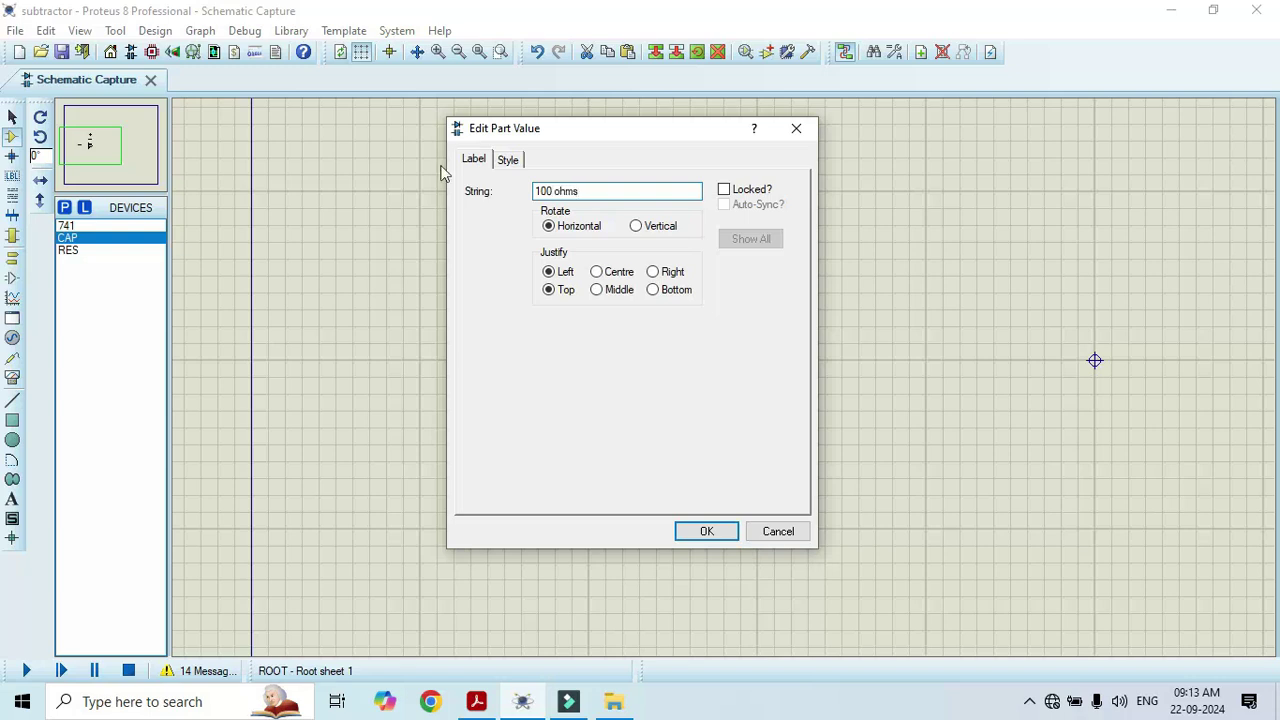
{"action": "left_click", "coordinate": [703, 528]}
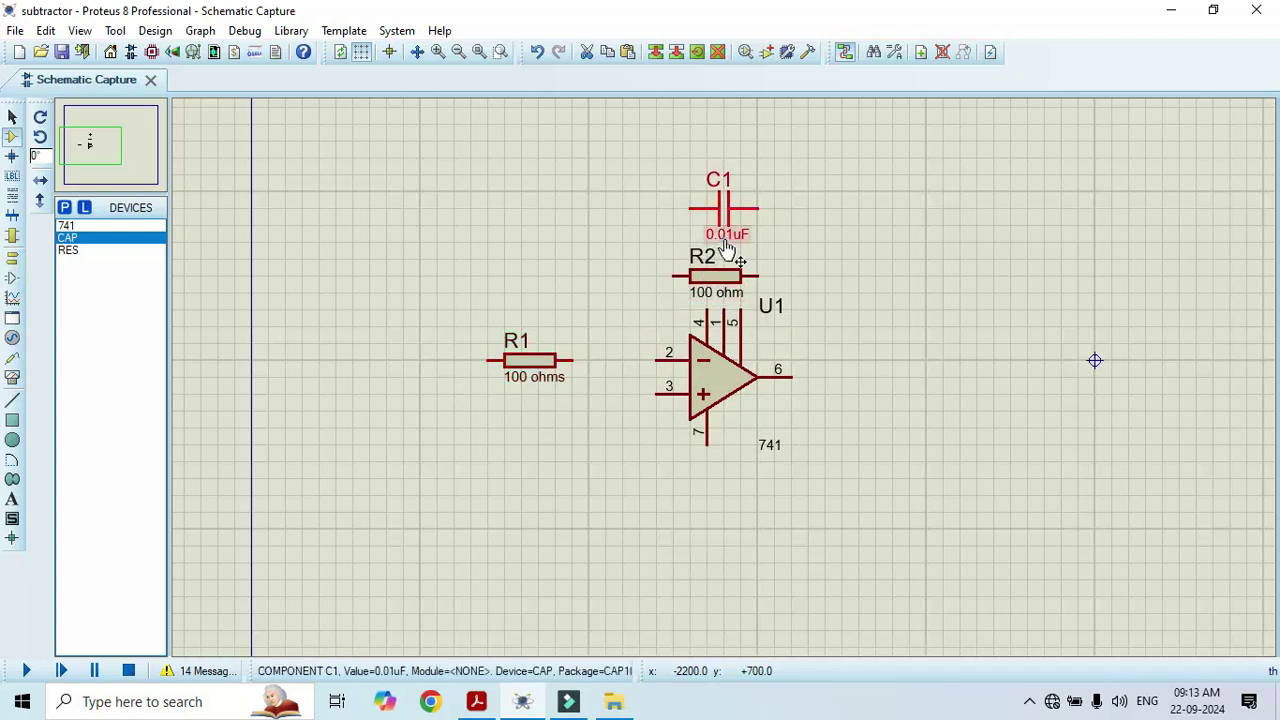
Check capacitor C1's value without changing it, and set the value of feedback resistor R2 to 1.59k
{"action": "double_click", "coordinate": [724, 239]}
{"action": "left_click", "coordinate": [796, 130]}
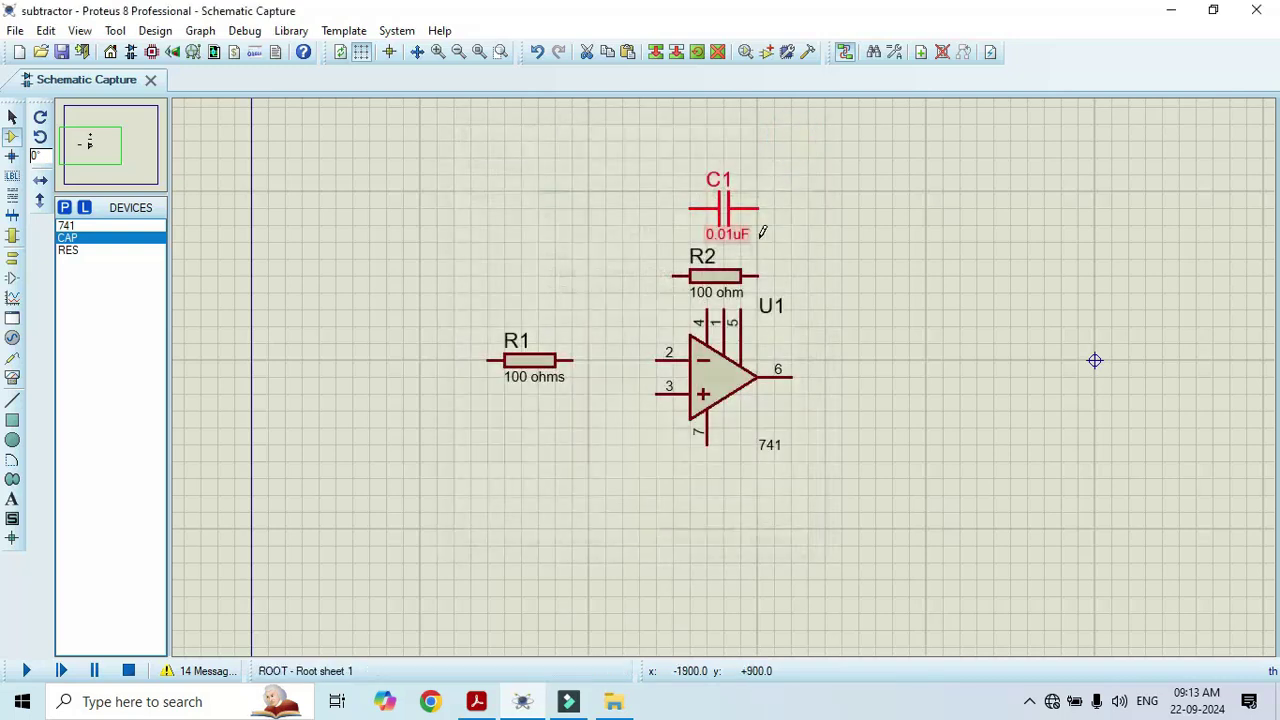
{"action": "double_click", "coordinate": [707, 298]}
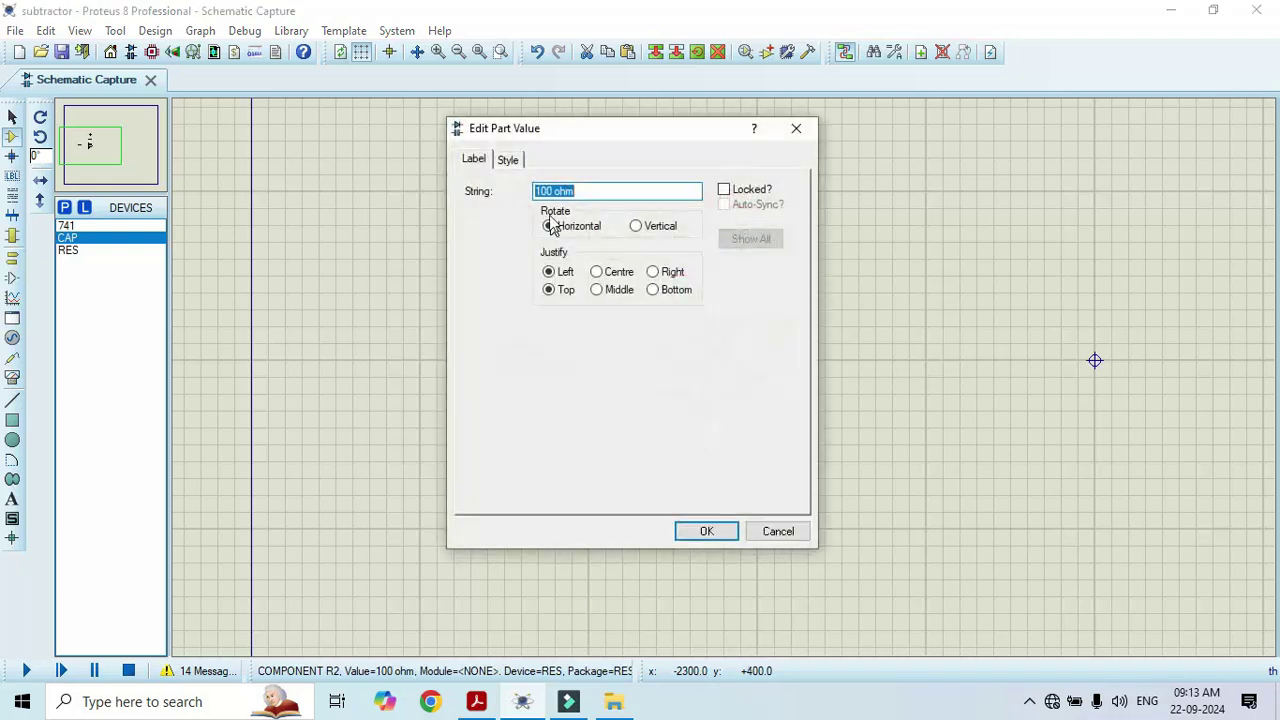
{"action": "left_click", "coordinate": [596, 196]}
{"action": "left_click_drag", "start_coordinate": [596, 196], "coordinate": [523, 196]}
{"action": "type", "text": "1.59k"}
{"action": "left_click", "coordinate": [710, 531]}
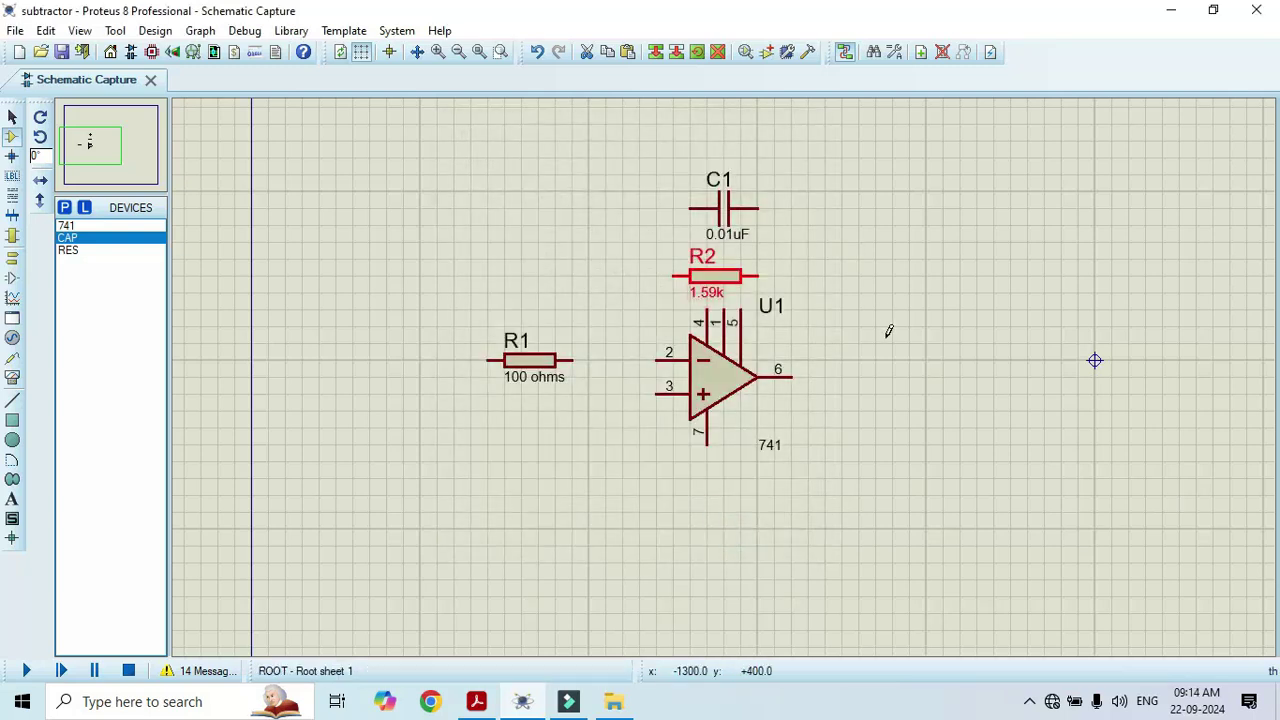
Wire the op-amp's inverting input (pin 2) to R1, and connect the left end of C1 to that wire
{"action": "left_click", "coordinate": [660, 360]}
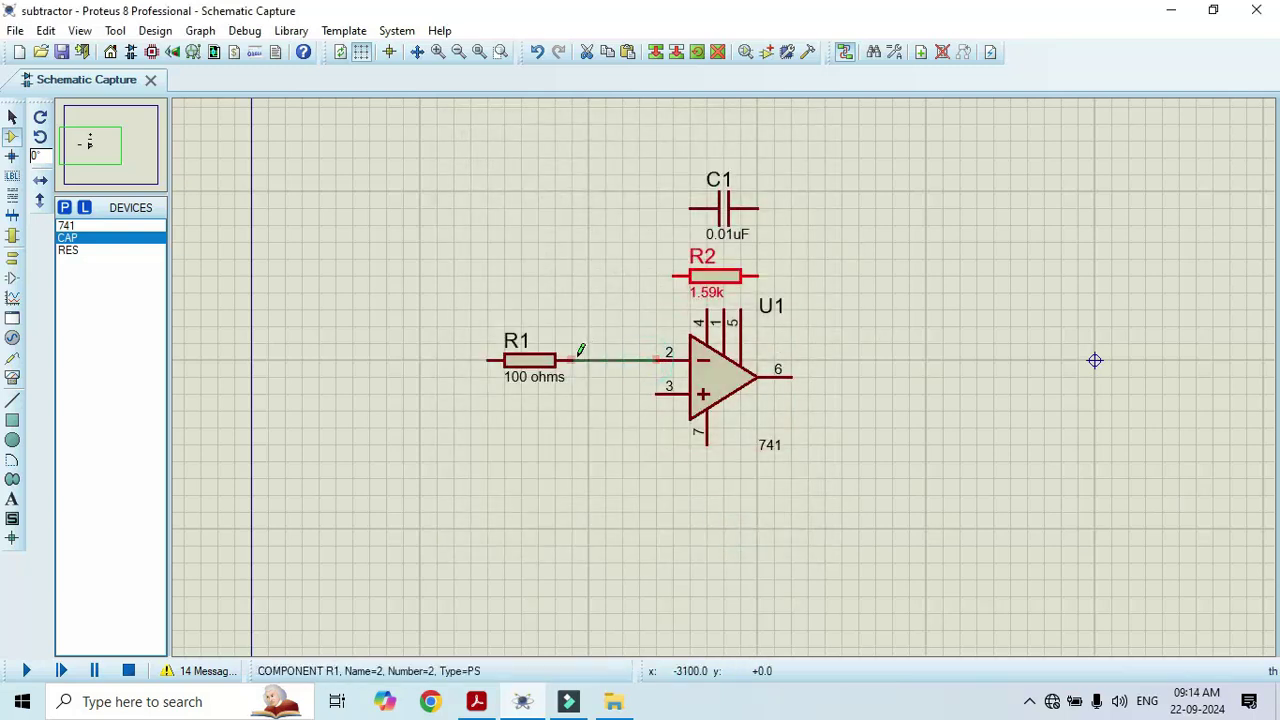
{"action": "left_click", "coordinate": [572, 358]}
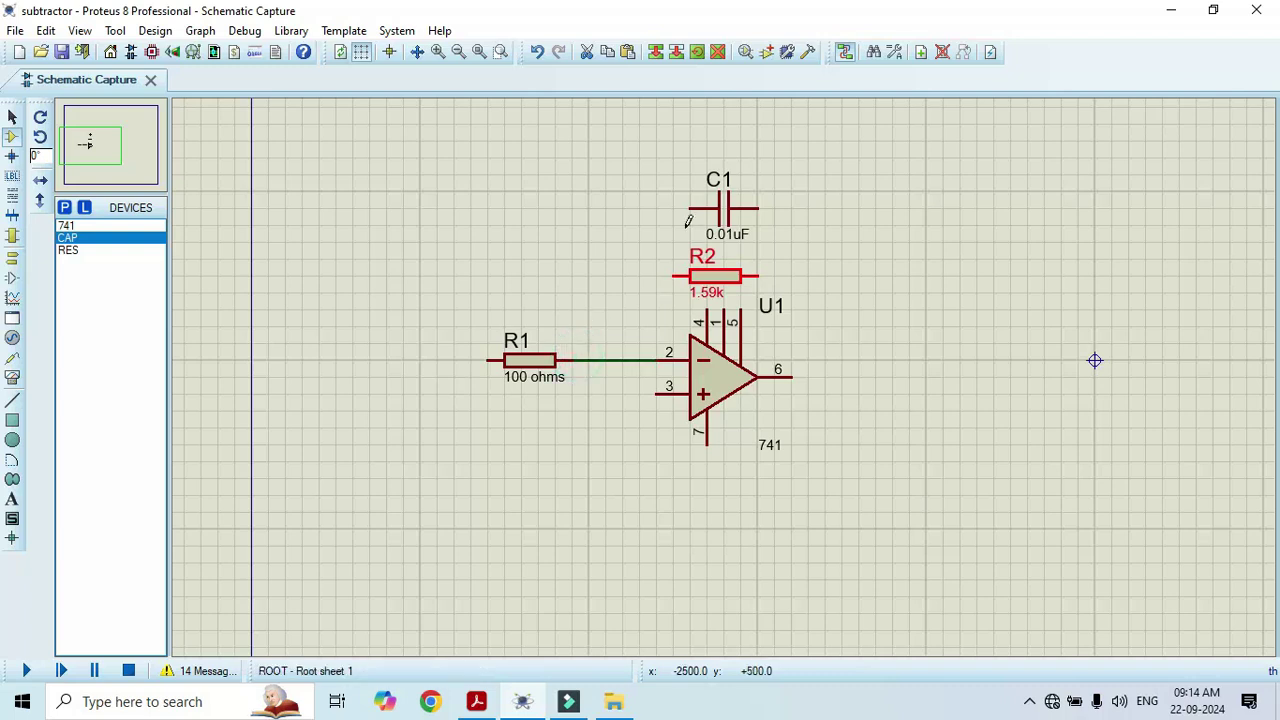
{"action": "left_click", "coordinate": [690, 208]}
{"action": "left_click", "coordinate": [588, 359]}
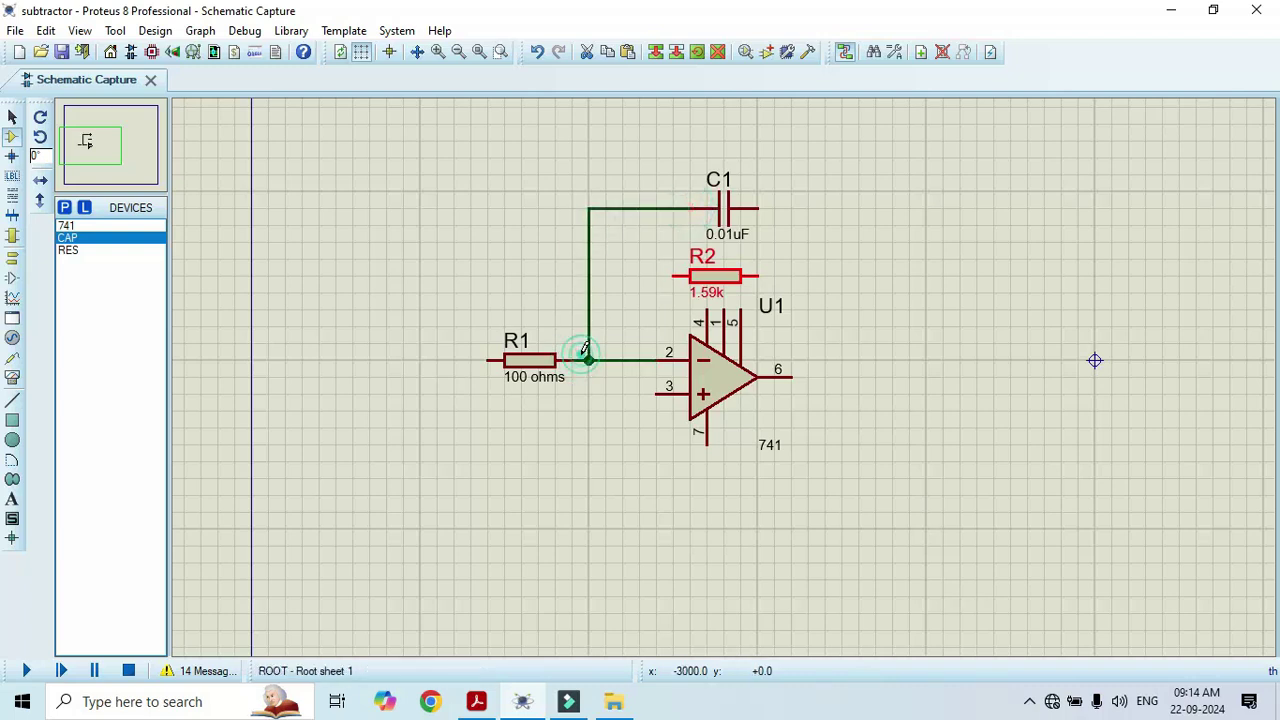
Connect the left end of R2 to the vertical wire between C1 and the op-amp's inverting input
{"action": "left_click", "coordinate": [589, 276]}
{"action": "left_click", "coordinate": [668, 276]}
{"action": "left_click", "coordinate": [668, 276]}
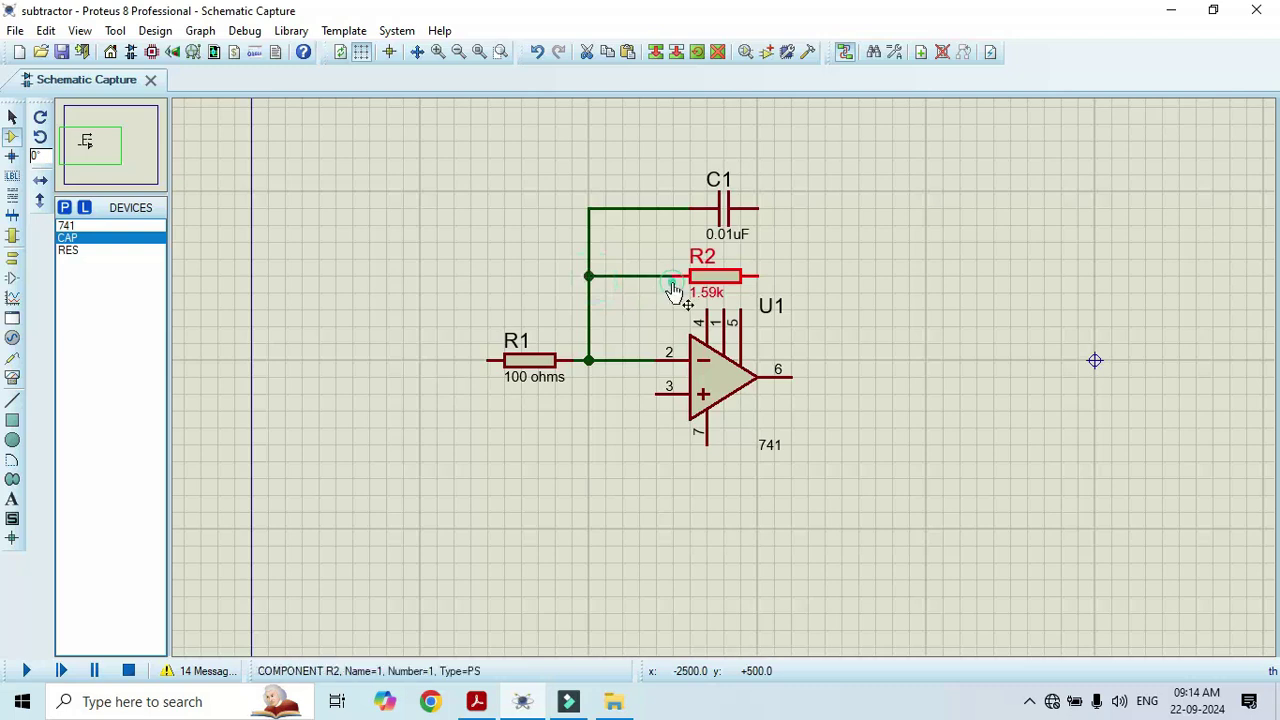
Wire the right end of C1 to the op-amp's output (pin 6), and connect R2's right end to that wire
{"action": "left_click", "coordinate": [757, 208]}
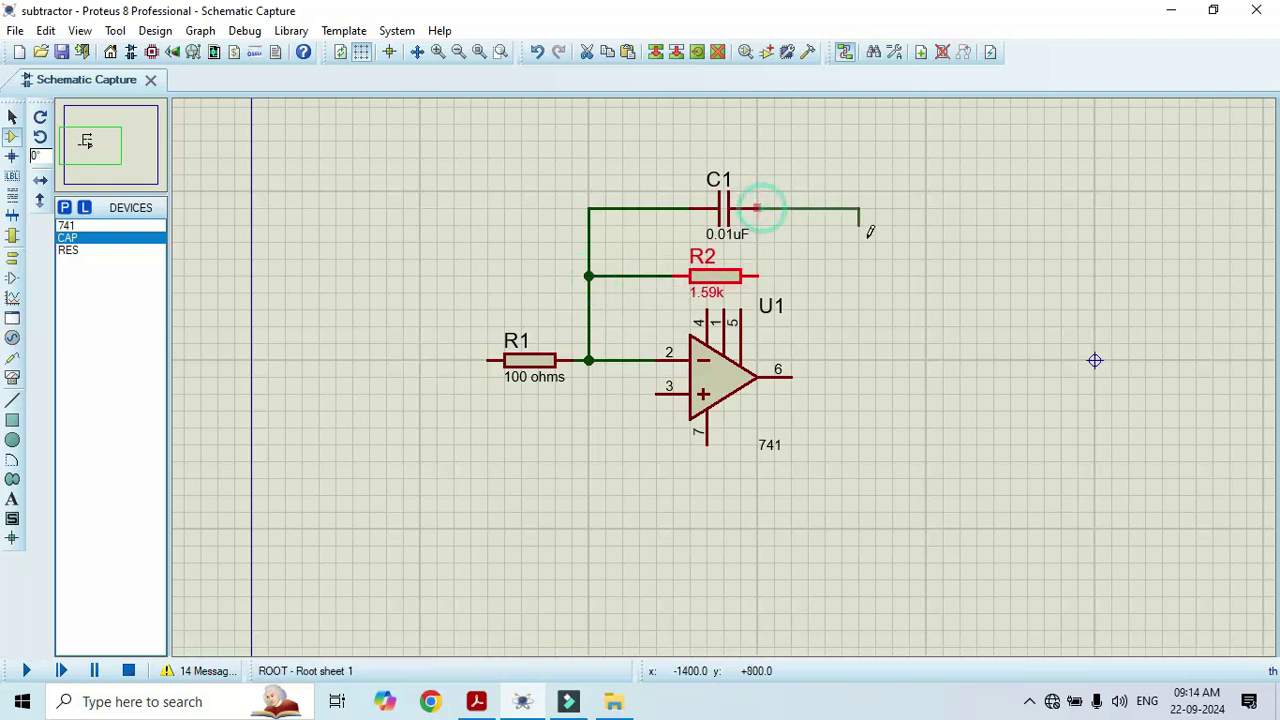
{"action": "left_click", "coordinate": [877, 374]}
{"action": "left_click", "coordinate": [794, 370]}
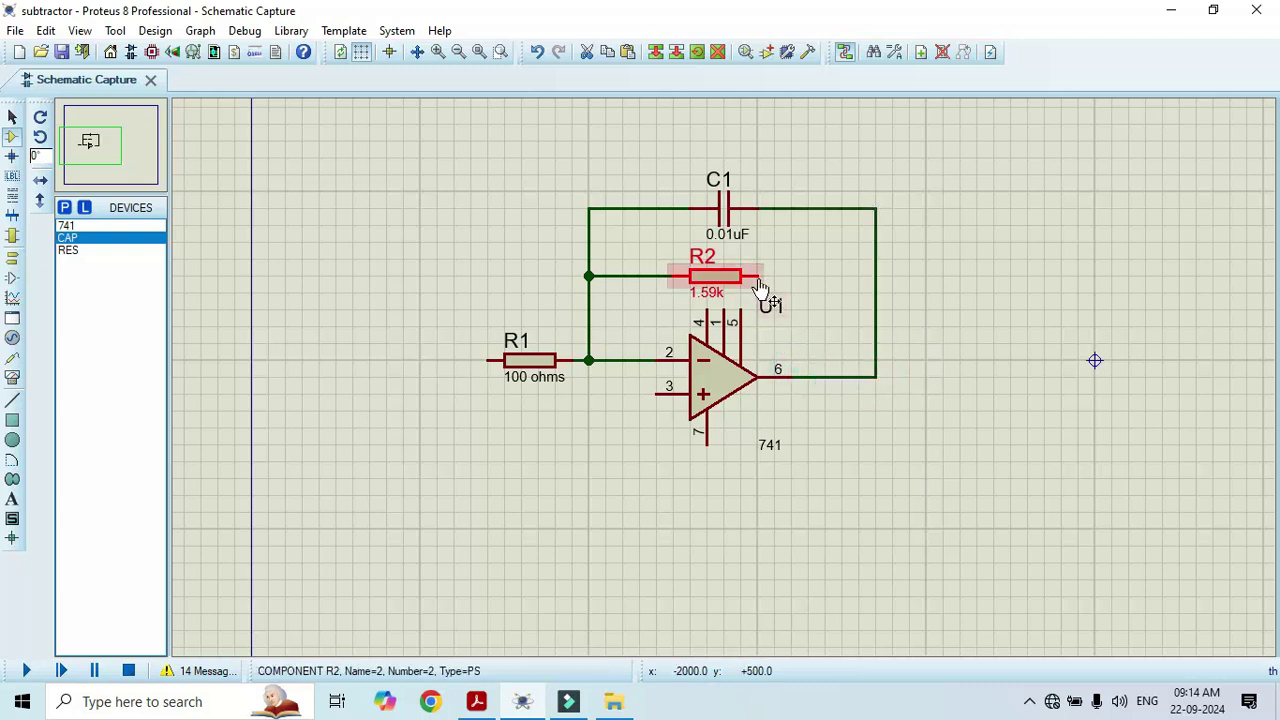
{"action": "left_click", "coordinate": [874, 275]}
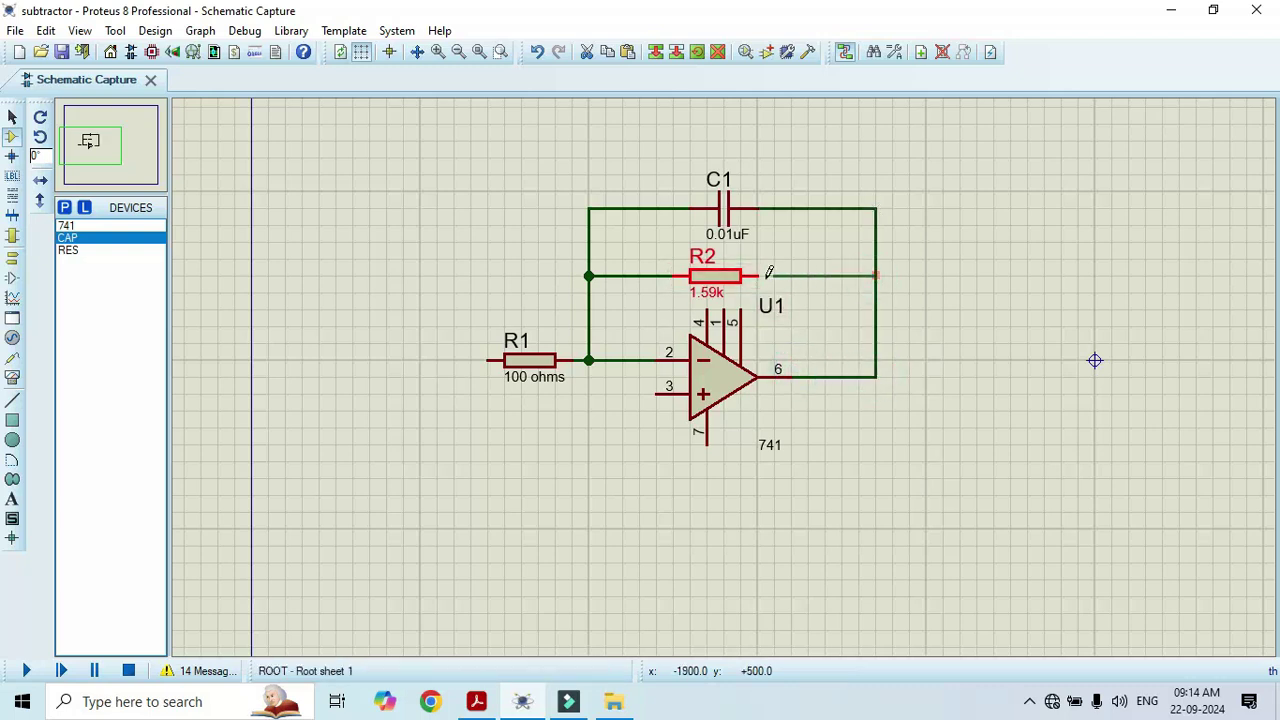
{"action": "left_click", "coordinate": [761, 275]}
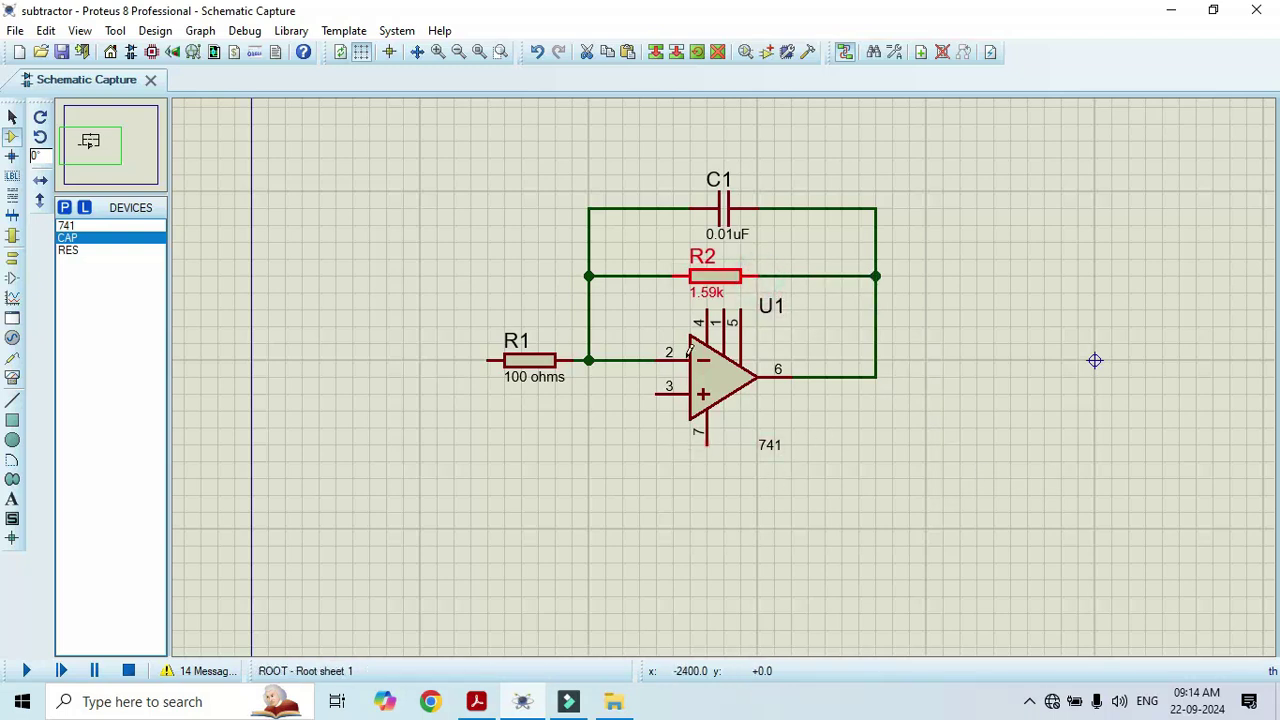
Place a ground terminal below the op-amp's non-inverting input and wire it to pin 3
{"action": "left_click", "coordinate": [12, 259]}
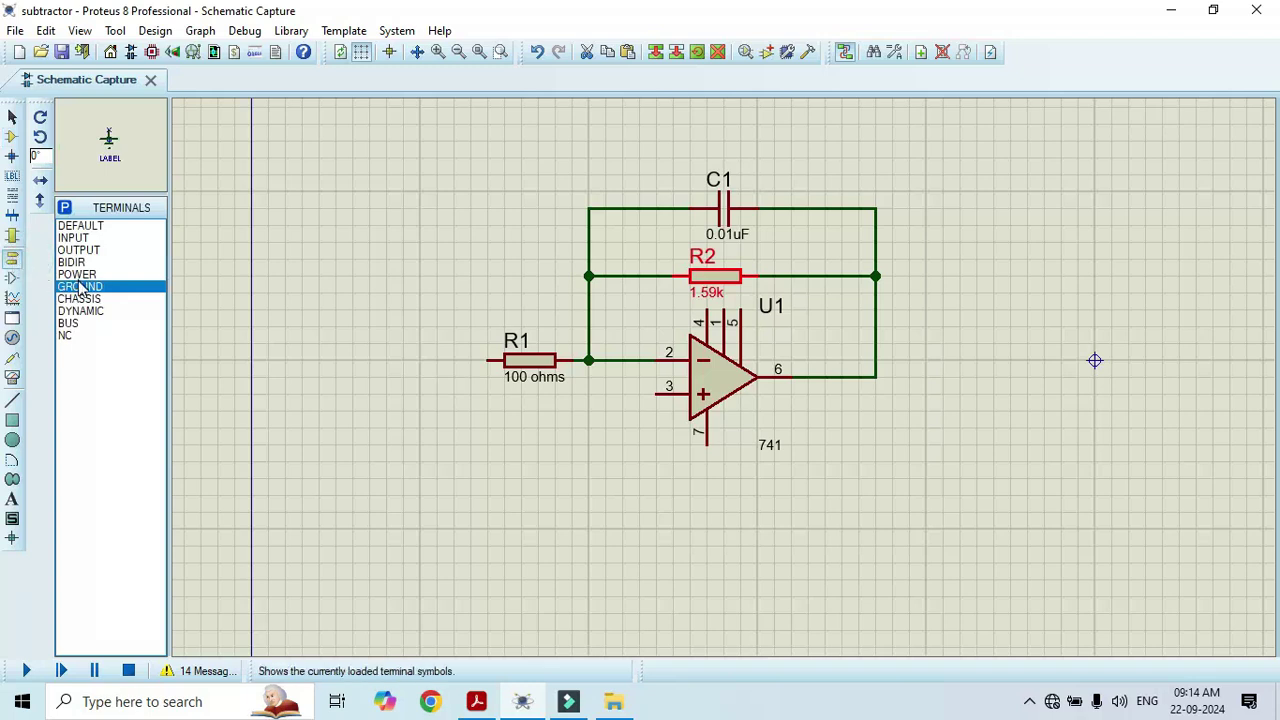
{"action": "left_click", "coordinate": [612, 461]}
{"action": "left_click", "coordinate": [622, 432]}
{"action": "left_click", "coordinate": [651, 397]}
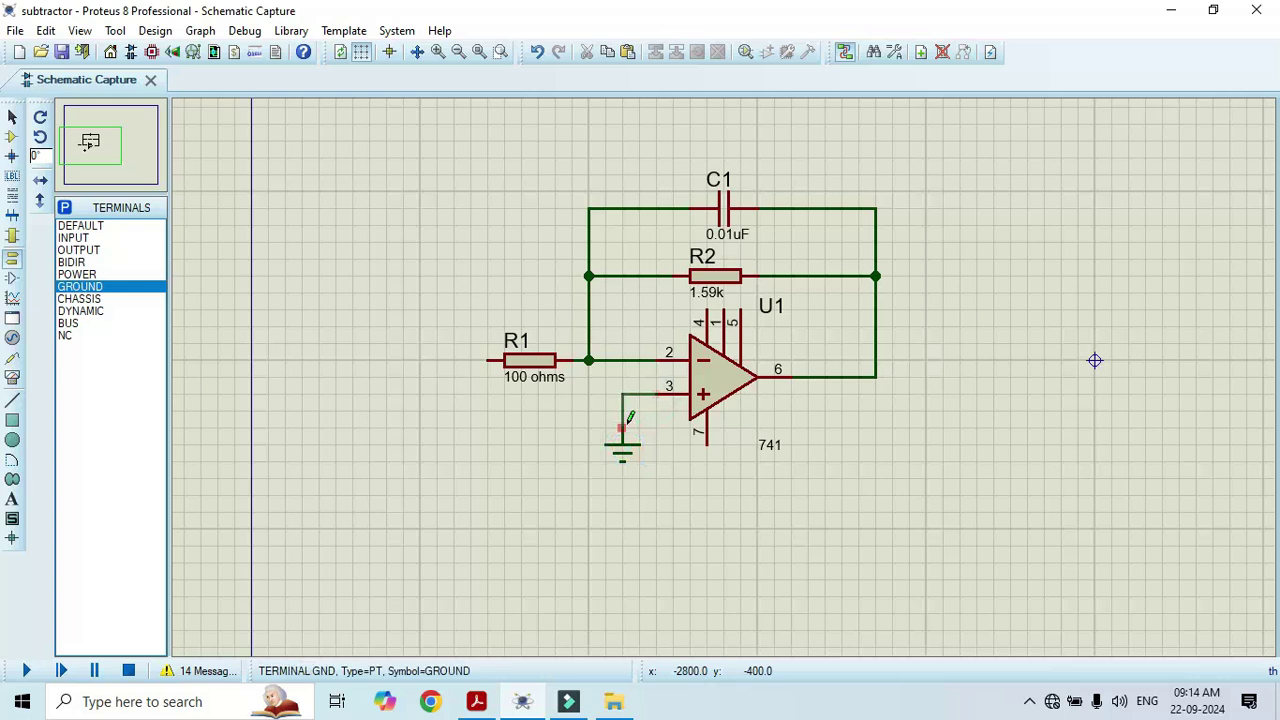
{"action": "left_click", "coordinate": [623, 428]}
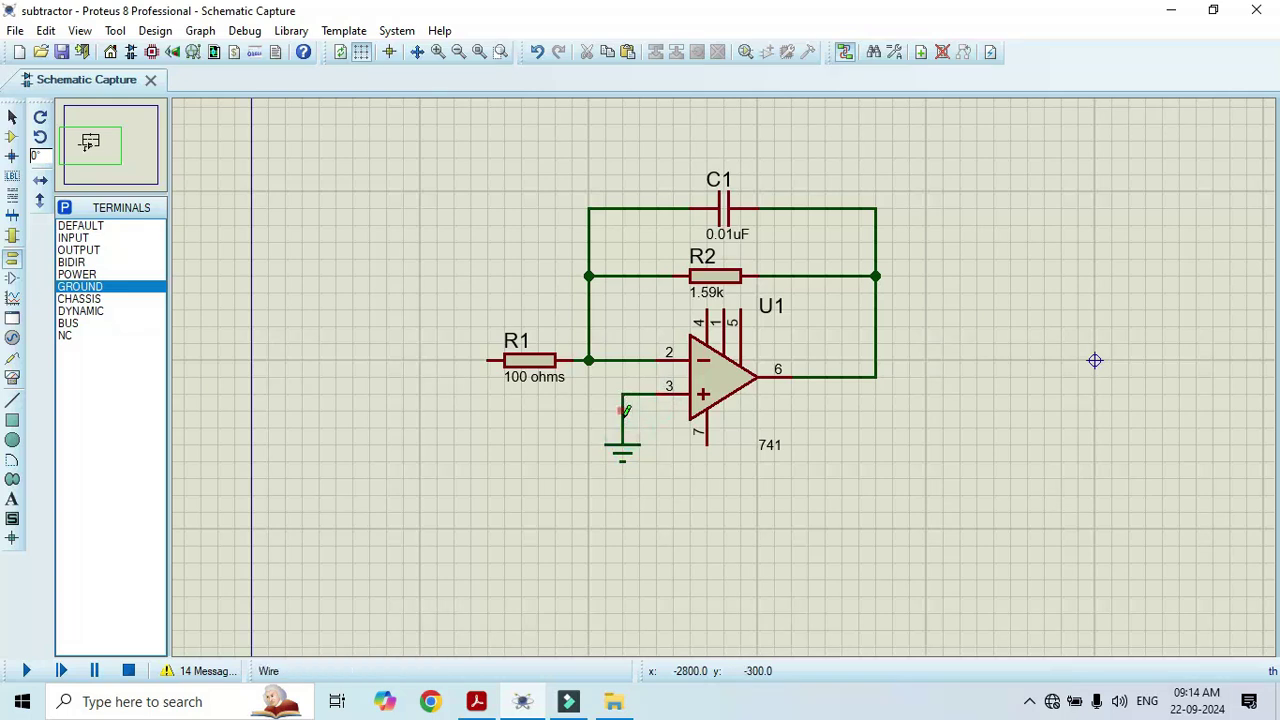
Place one power terminal below the op-amp and one near pin 4, and mirror the lower one vertically to point downward
{"action": "left_click", "coordinate": [80, 274]}
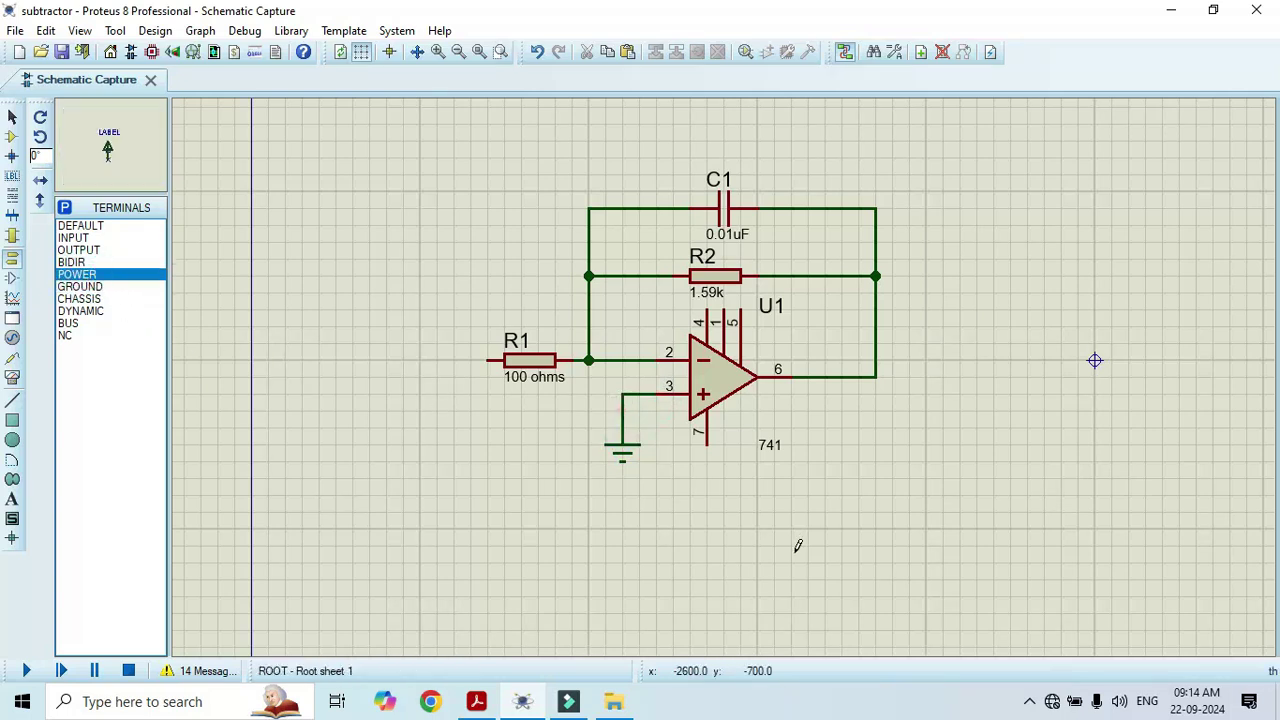
{"action": "left_click", "coordinate": [673, 510]}
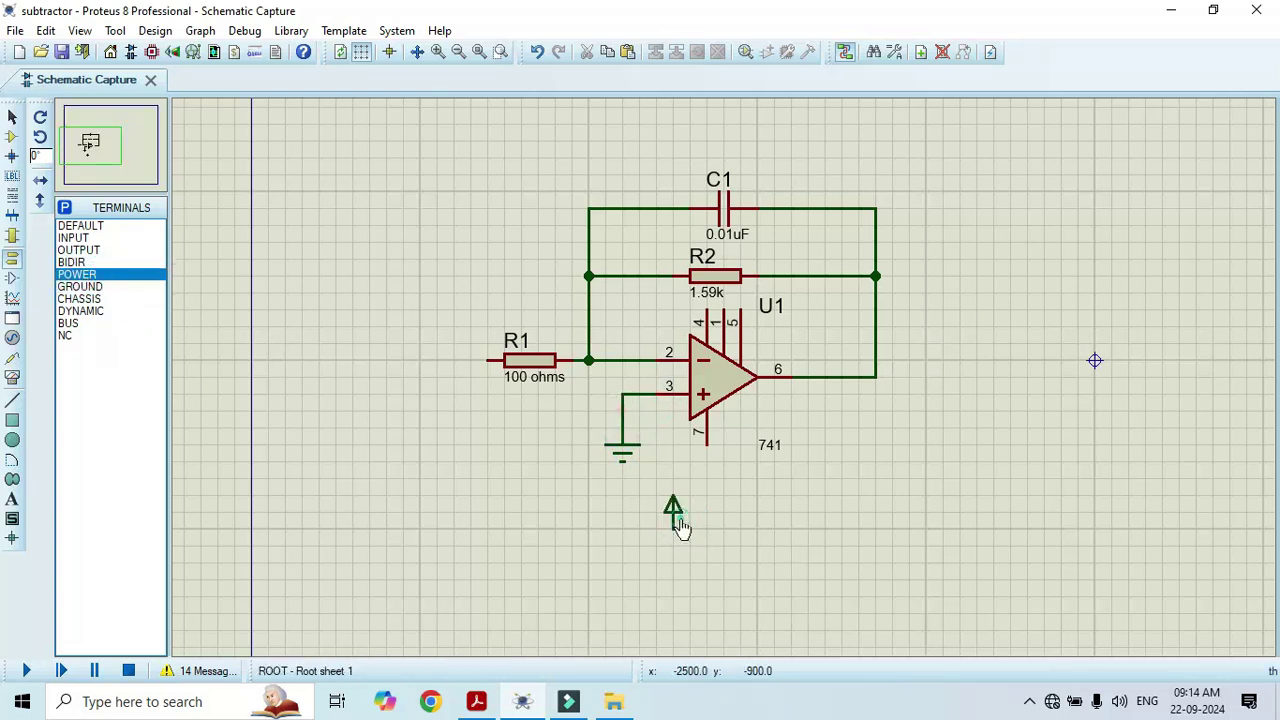
{"action": "left_click", "coordinate": [622, 308]}
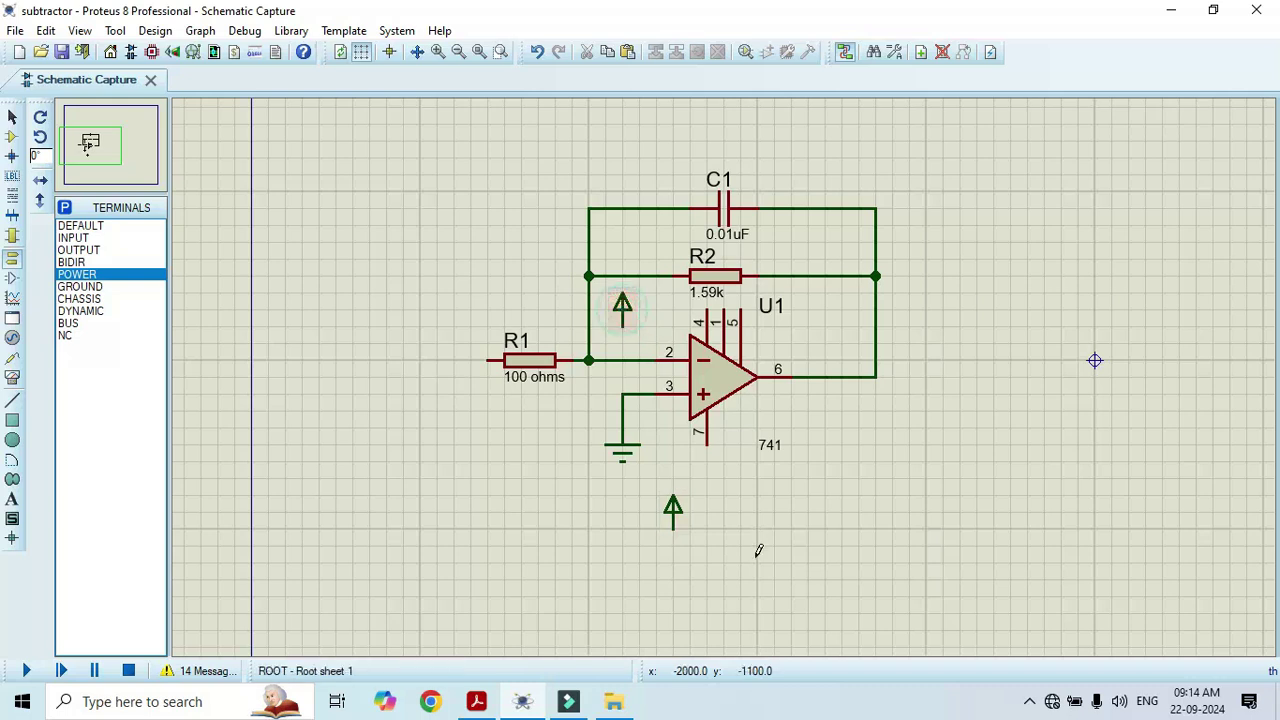
{"action": "right_click", "coordinate": [676, 515]}
{"action": "left_click", "coordinate": [740, 314]}
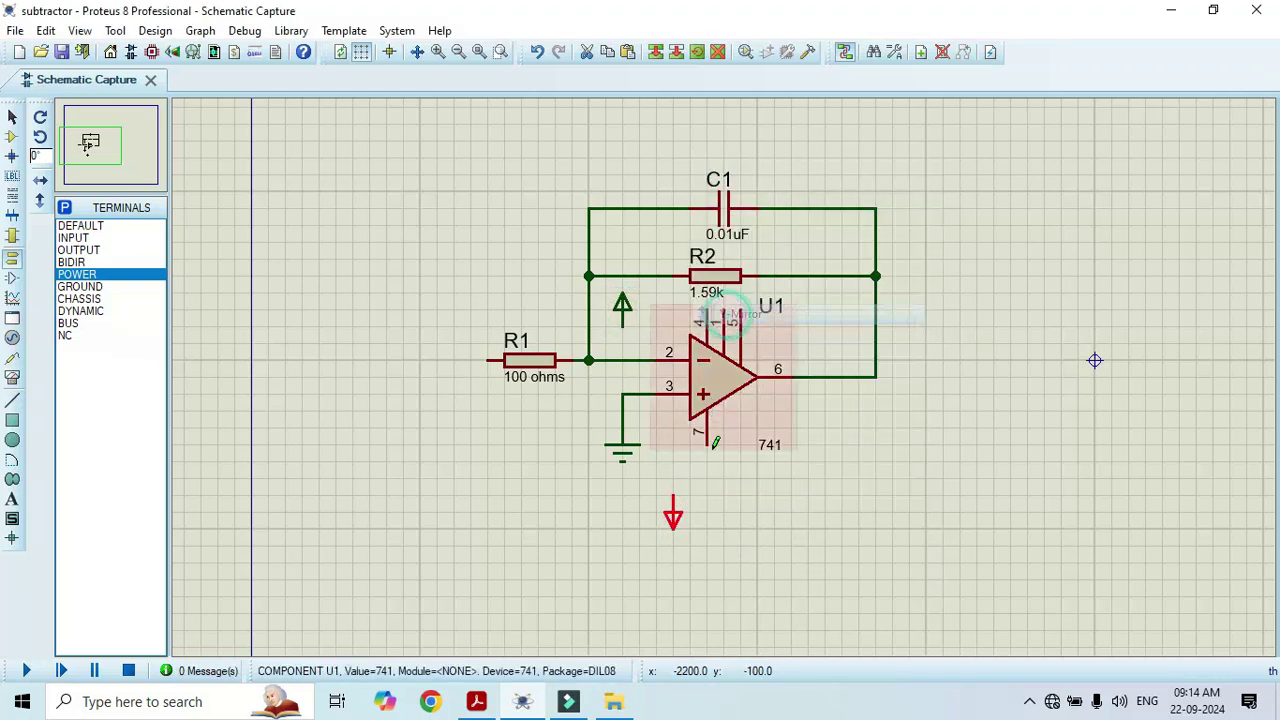
Wire op-amp pin 7 to the lower power terminal and pin 4 to the upper power terminal
{"action": "left_click", "coordinate": [705, 442]}
{"action": "left_click", "coordinate": [681, 487]}
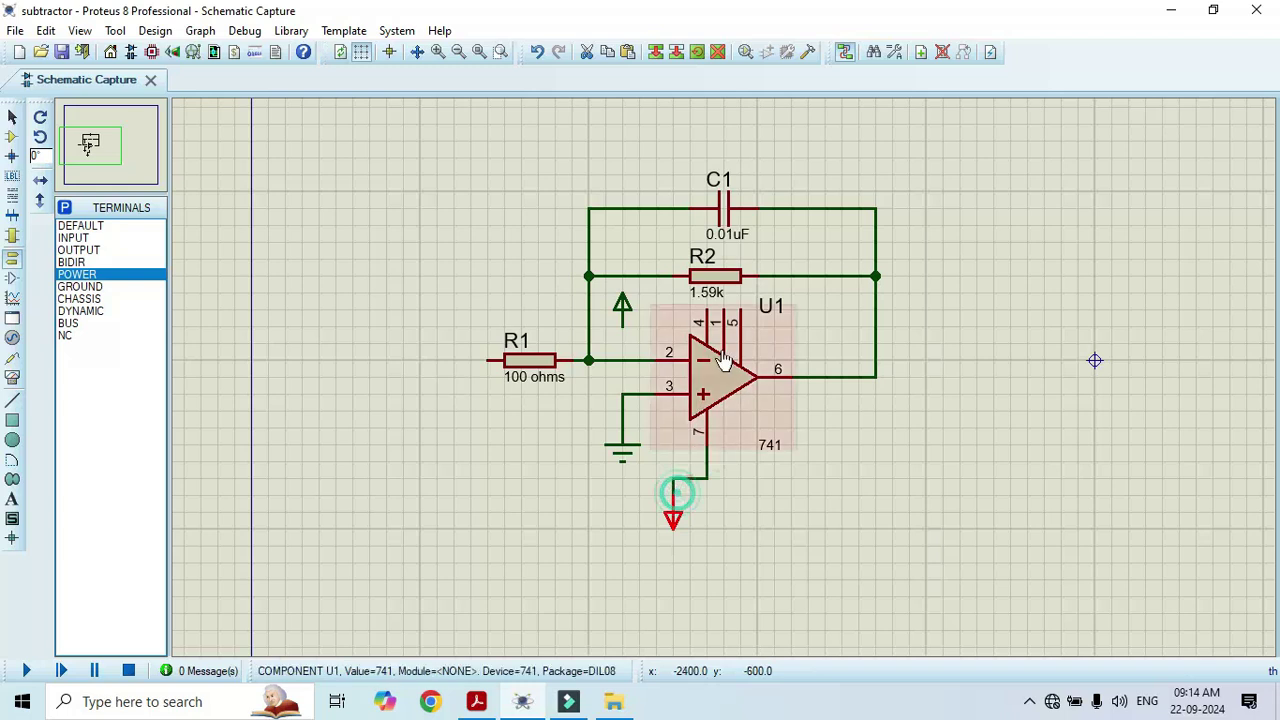
{"action": "left_click", "coordinate": [708, 311]}
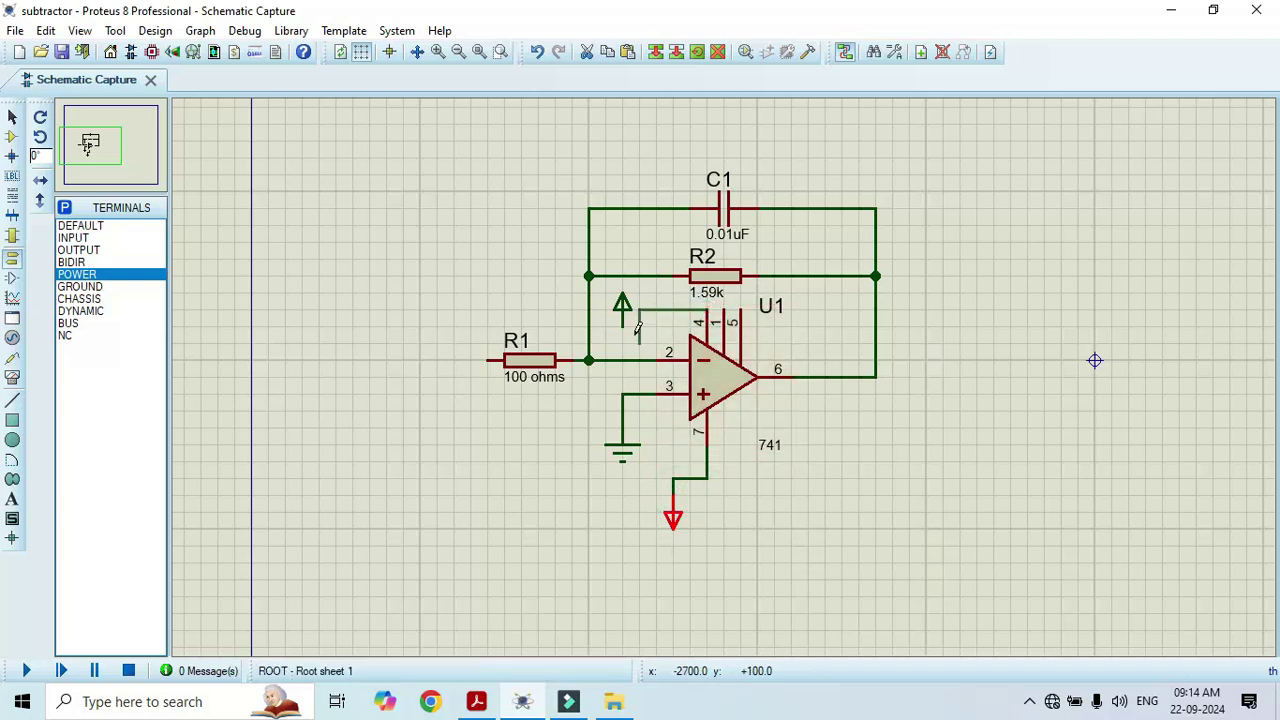
{"action": "left_click", "coordinate": [628, 326]}
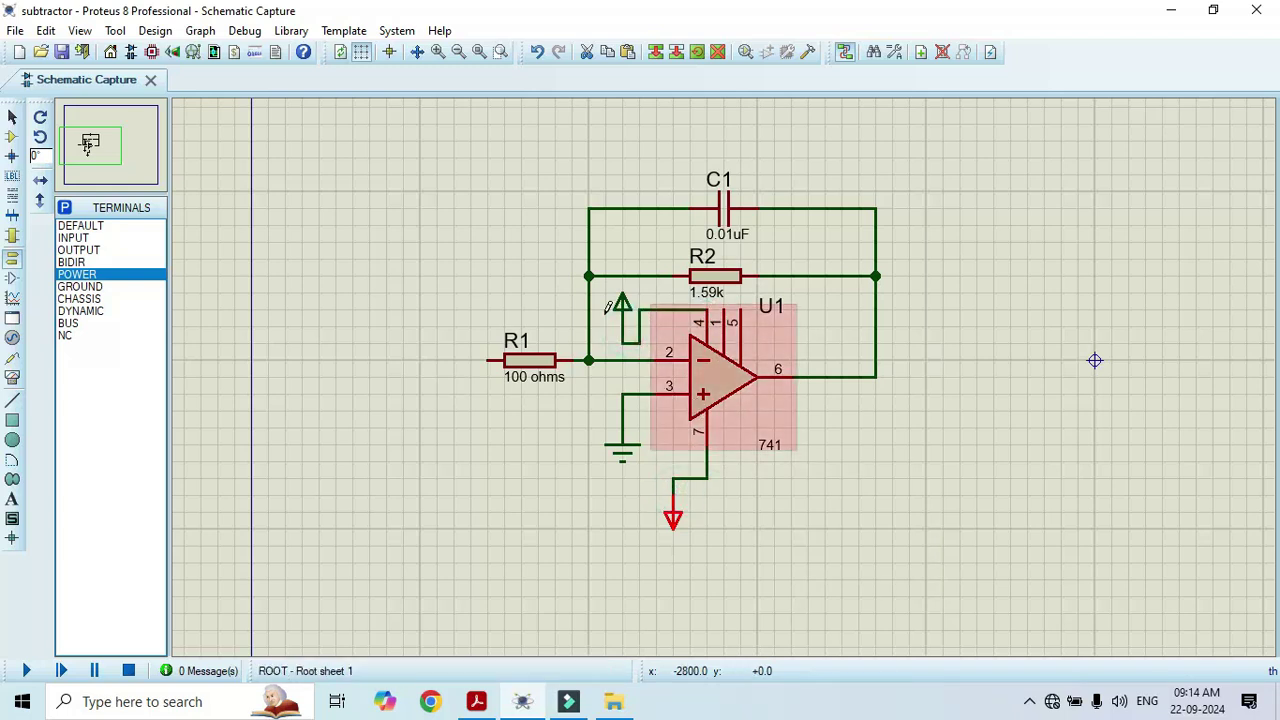
Label the power terminal on pin 4 as -12 and the one on pin 7 as +12
{"action": "double_click", "coordinate": [624, 318]}
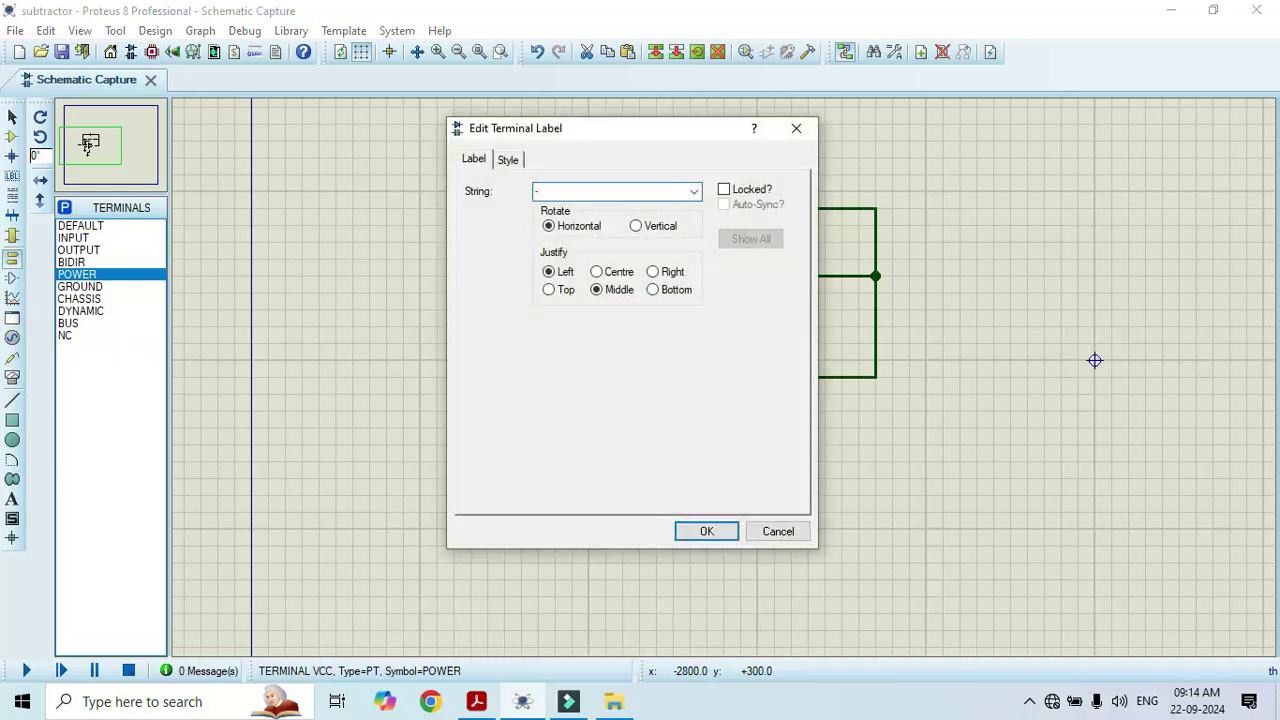
{"action": "left_click", "coordinate": [706, 531]}
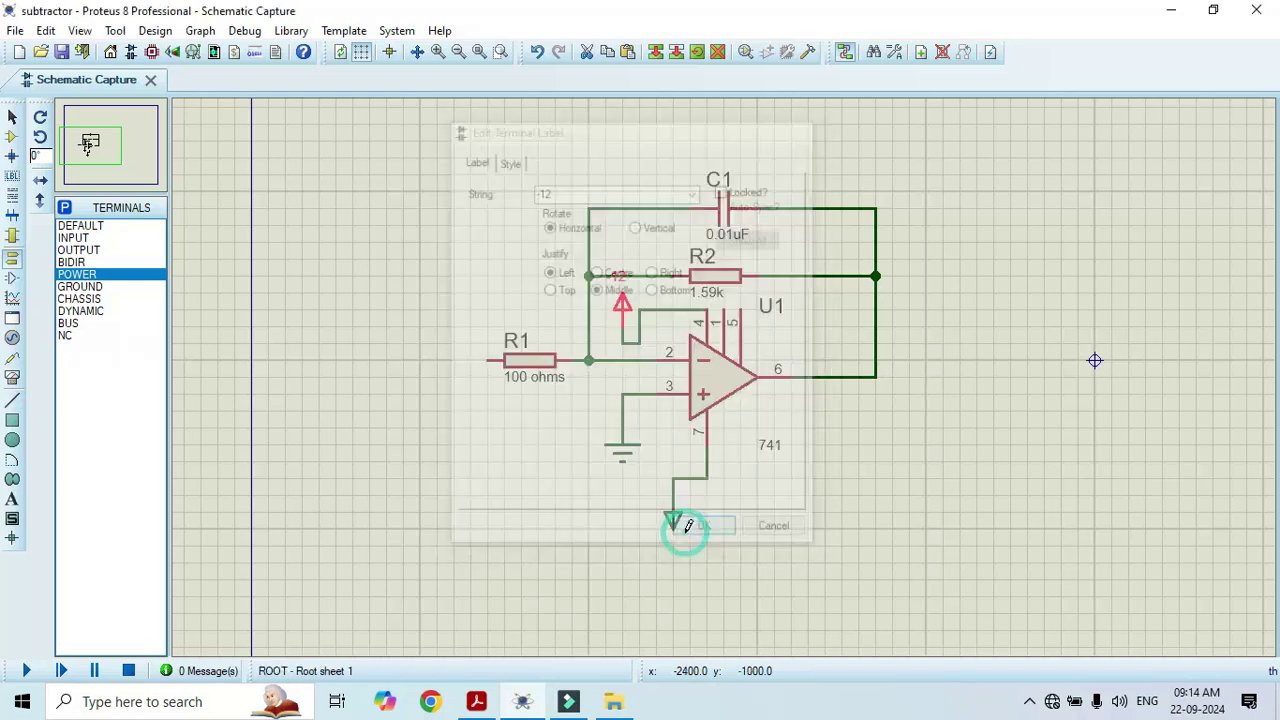
{"action": "double_click", "coordinate": [676, 527]}
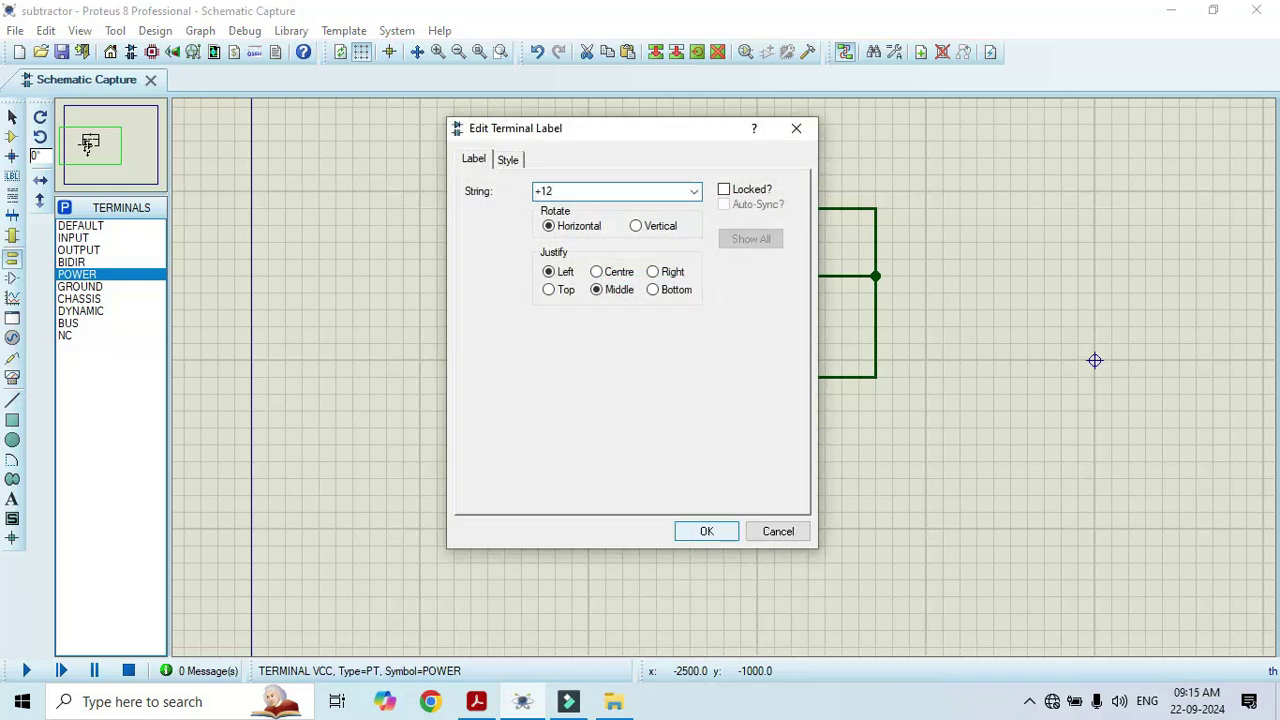
{"action": "left_click", "coordinate": [706, 531]}
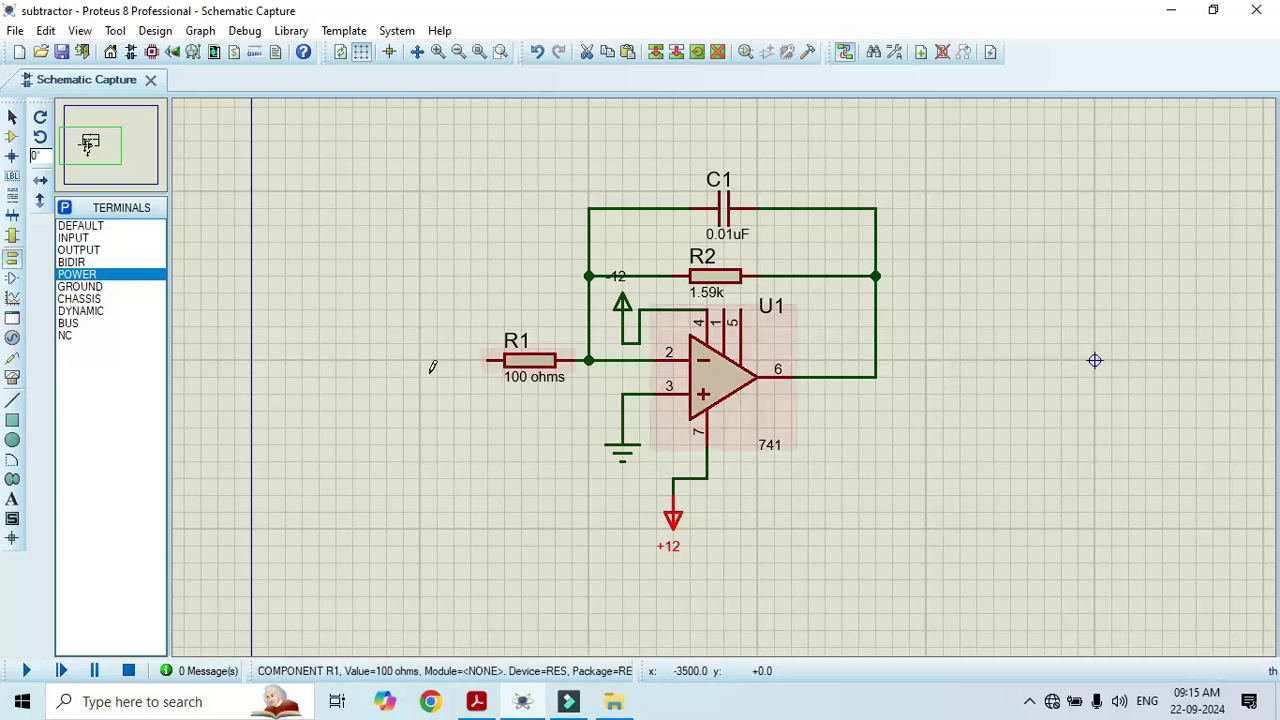
Place a signal generator instrument to the left of input resistor R1
{"action": "left_click", "coordinate": [20, 380]}
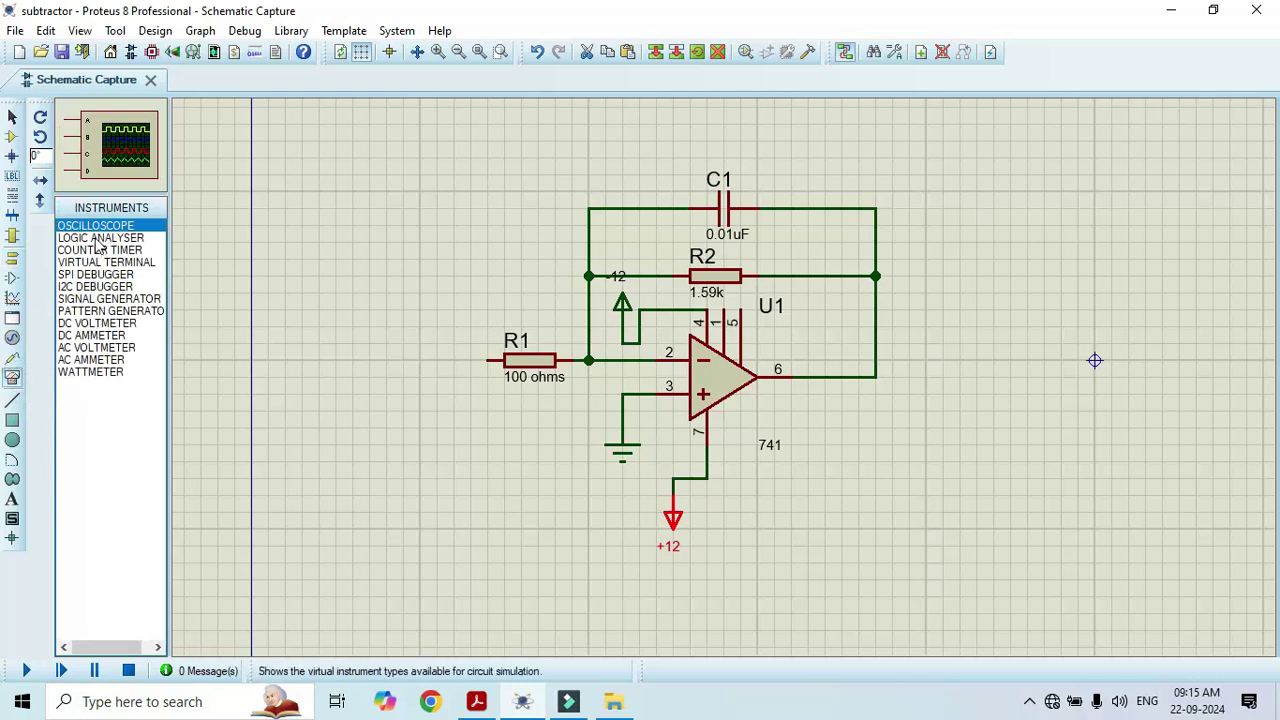
{"action": "left_click", "coordinate": [95, 299]}
{"action": "left_click", "coordinate": [314, 349]}
{"action": "left_click", "coordinate": [325, 365]}
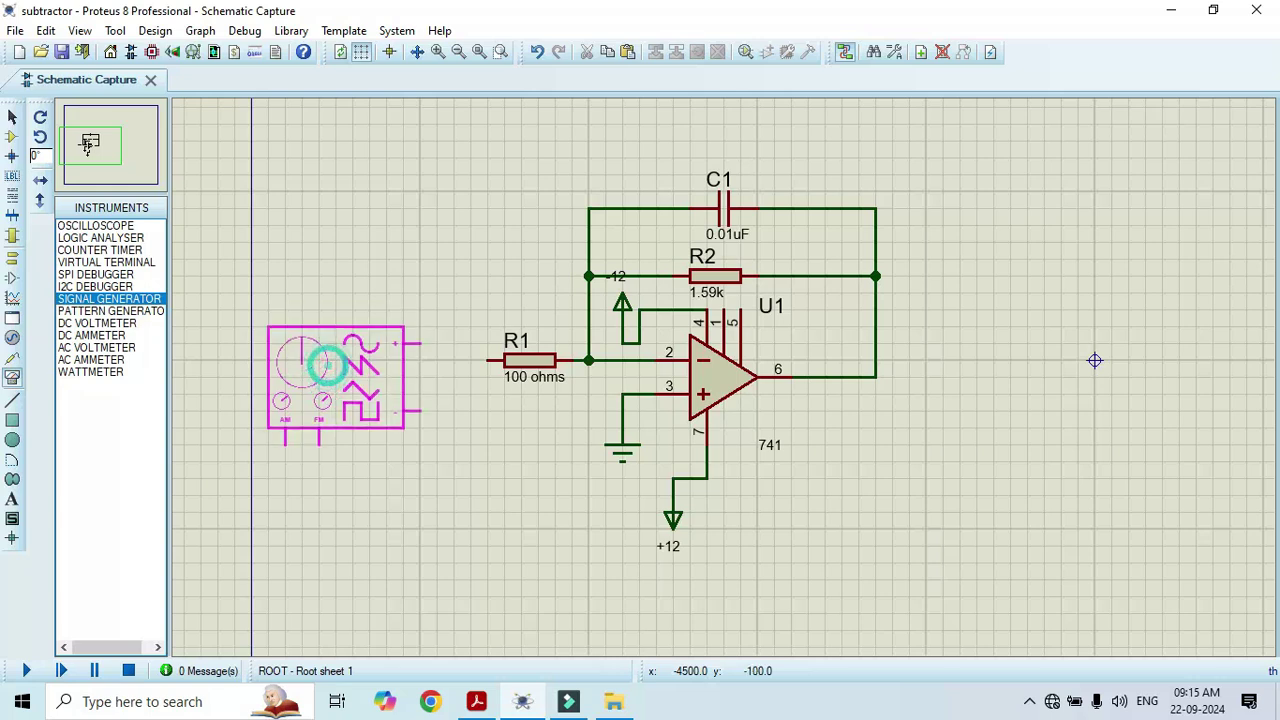
{"action": "left_click", "coordinate": [325, 382]}
Wire the signal generator's positive terminal to R1 and its negative terminal to ground
{"action": "left_click", "coordinate": [424, 342]}
{"action": "left_click", "coordinate": [486, 360]}
{"action": "left_click", "coordinate": [420, 411]}
{"action": "left_click", "coordinate": [622, 428]}
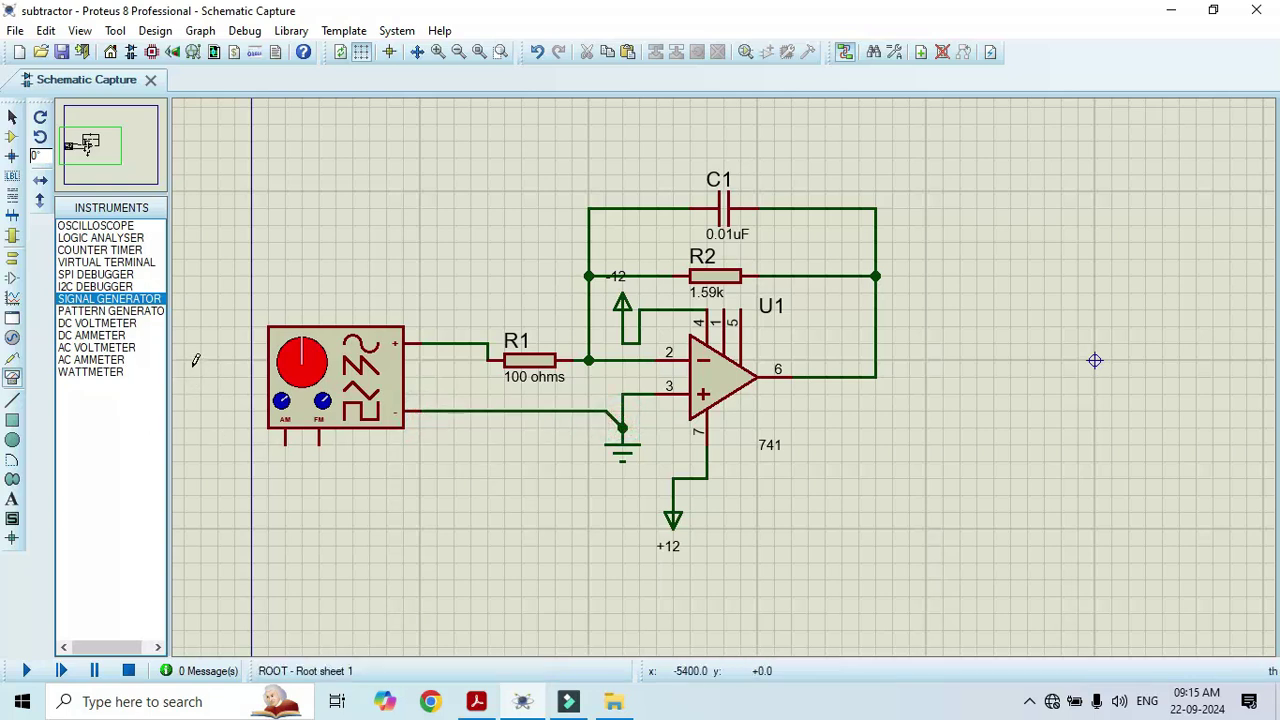
Place an oscilloscope to the right of the op-amp circuit
{"action": "left_click", "coordinate": [95, 226]}
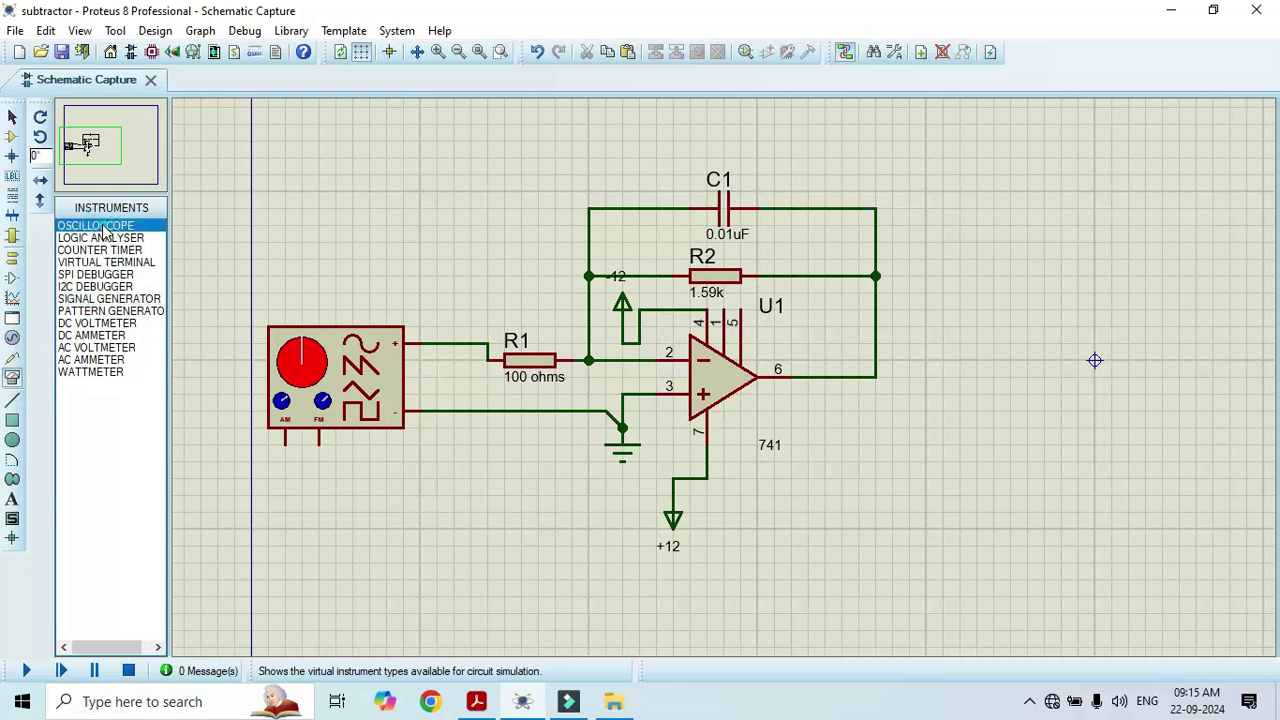
{"action": "left_click", "coordinate": [1025, 322]}
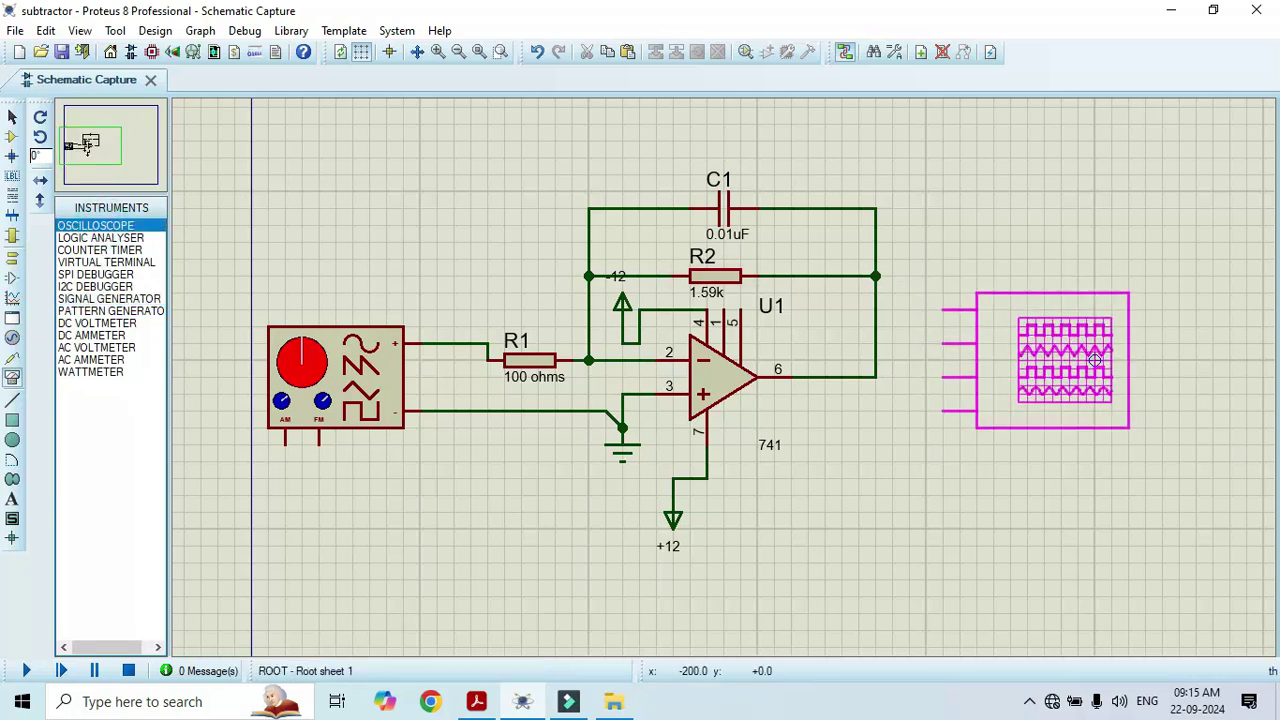
{"action": "left_click", "coordinate": [1130, 393]}
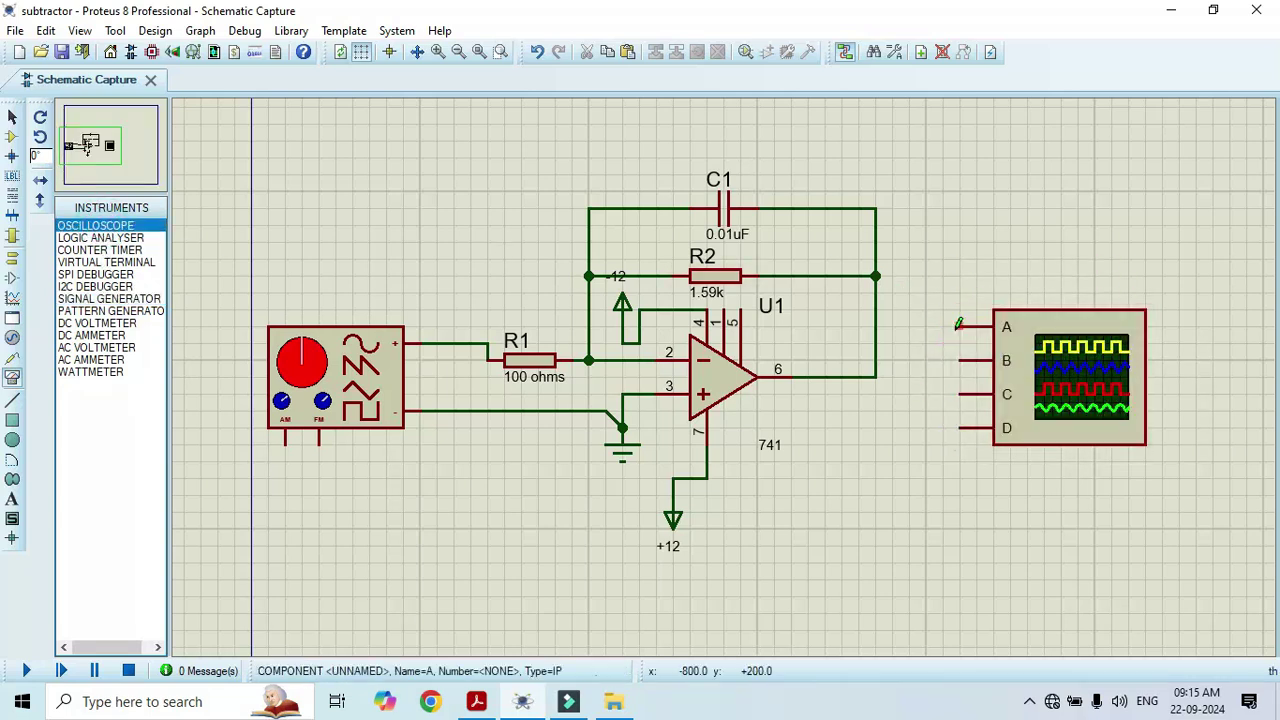
Wire oscilloscope channel A over the circuit to the signal generator's positive terminal, and channel B to the op-amp's output wire
{"action": "left_click", "coordinate": [958, 324]}
{"action": "left_click", "coordinate": [922, 133]}
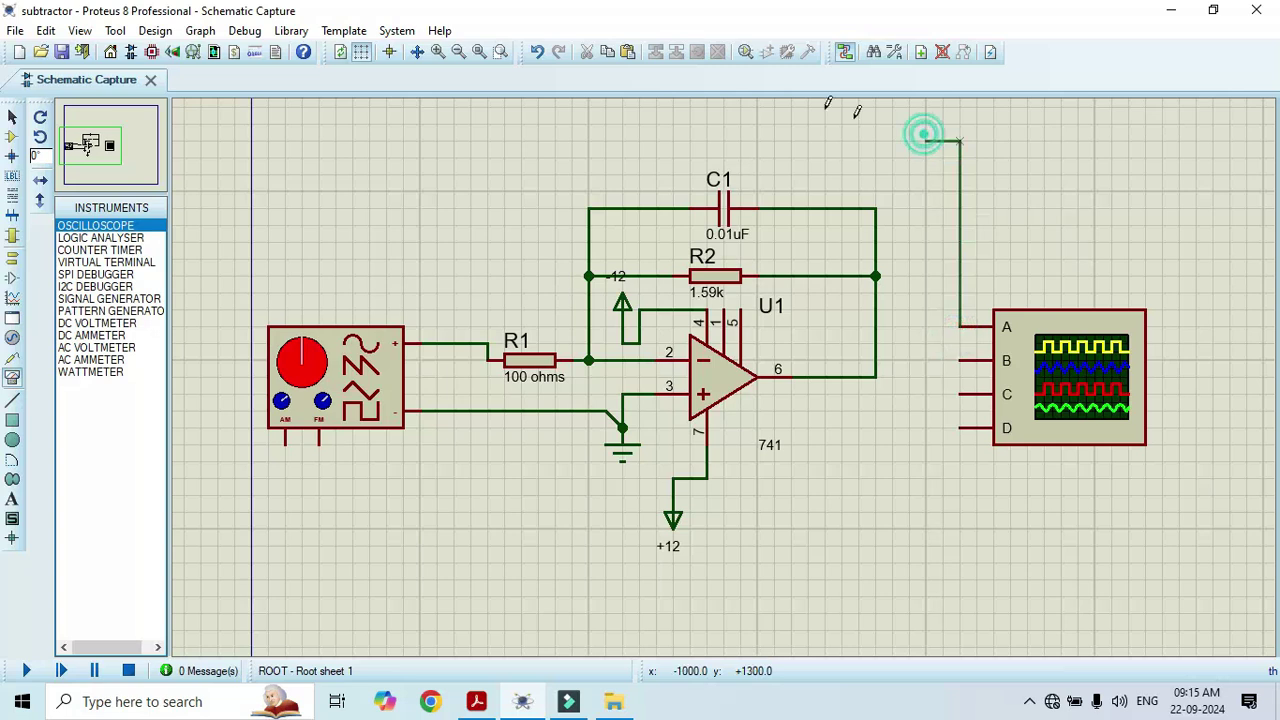
{"action": "left_click", "coordinate": [434, 204]}
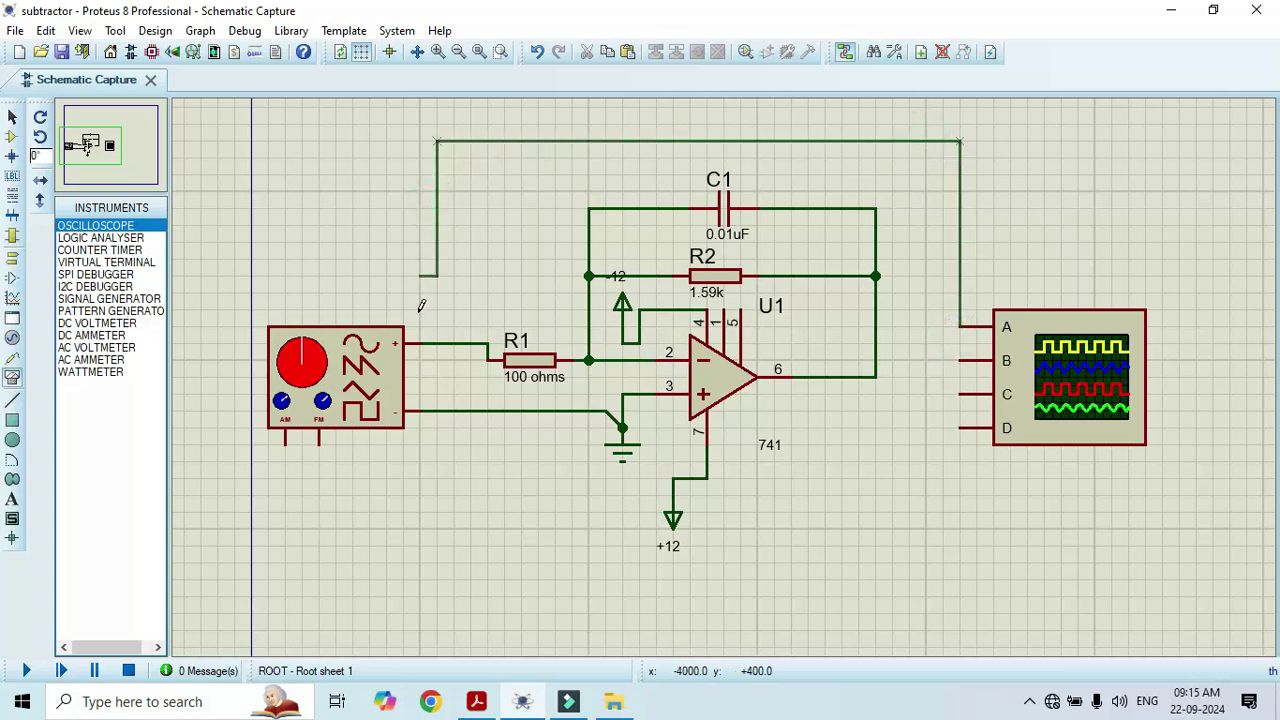
{"action": "left_click", "coordinate": [420, 343]}
{"action": "left_click", "coordinate": [955, 360]}
{"action": "left_click", "coordinate": [876, 360]}
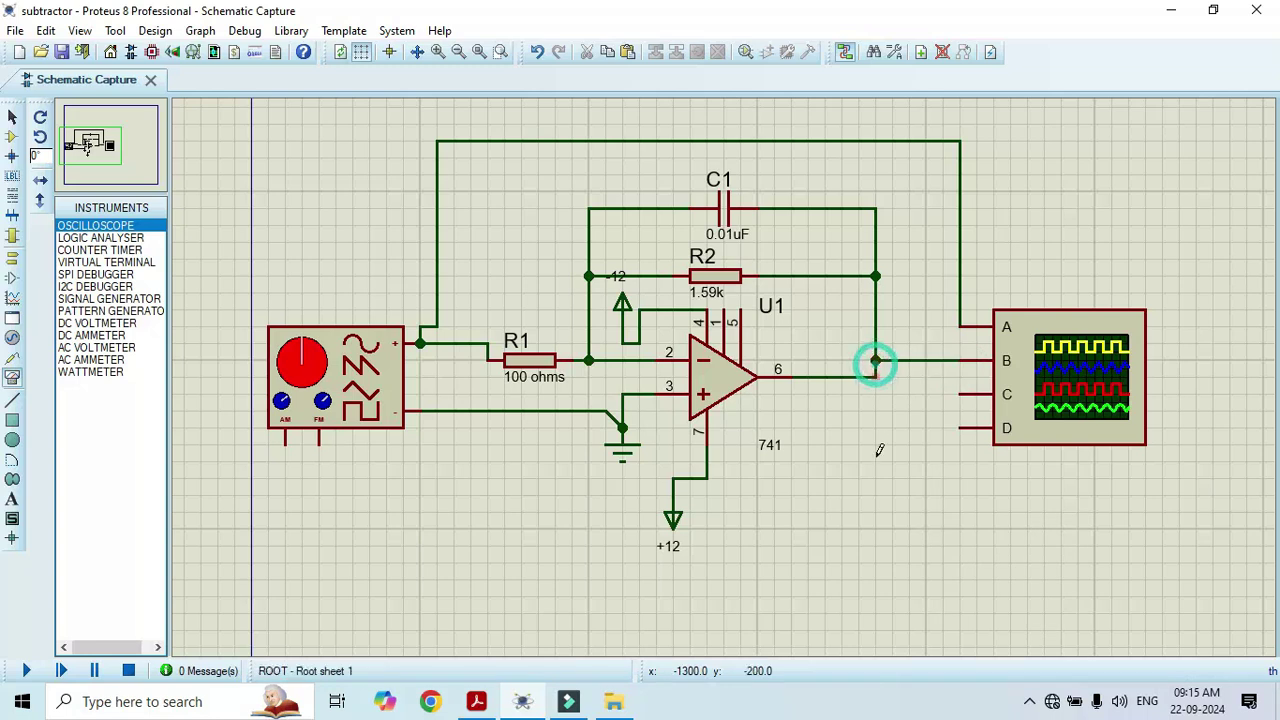
Run the simulation and set the signal generator's frequency to 10 kHz, with its window moved clear above the oscilloscope
{"action": "left_click", "coordinate": [25, 671]}
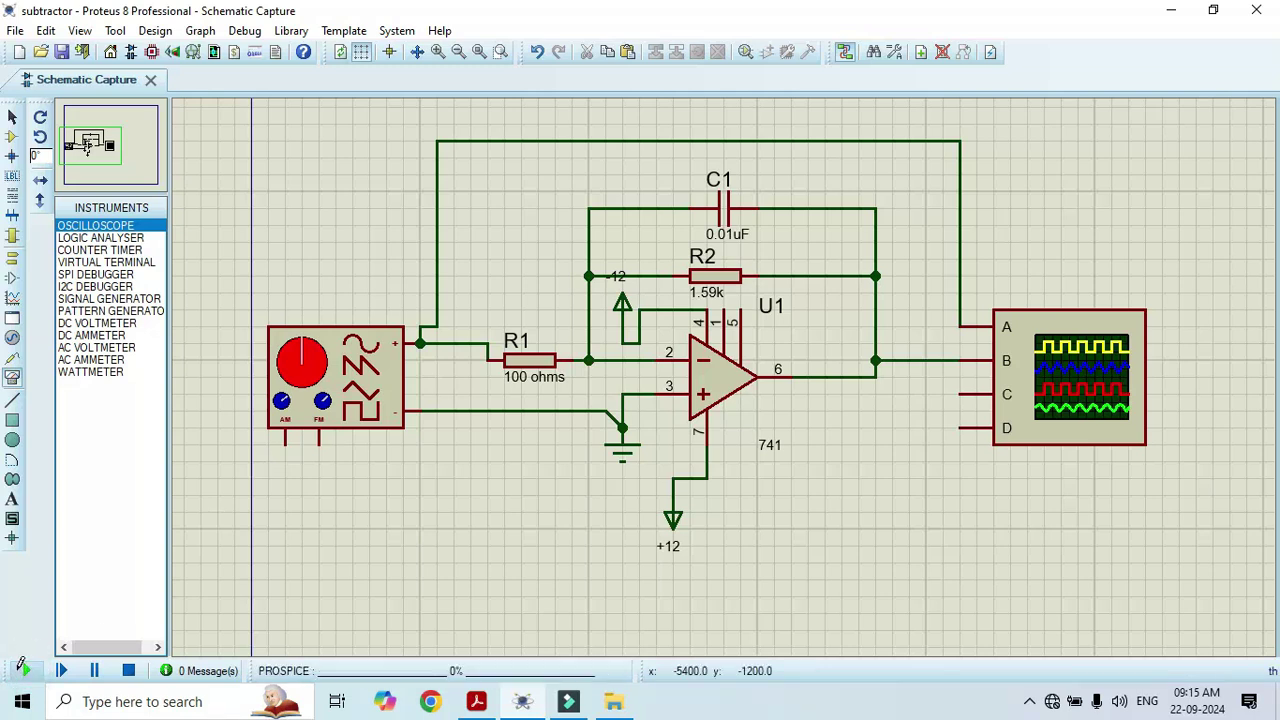
{"action": "left_click_drag", "start_coordinate": [349, 228], "coordinate": [370, 70]}
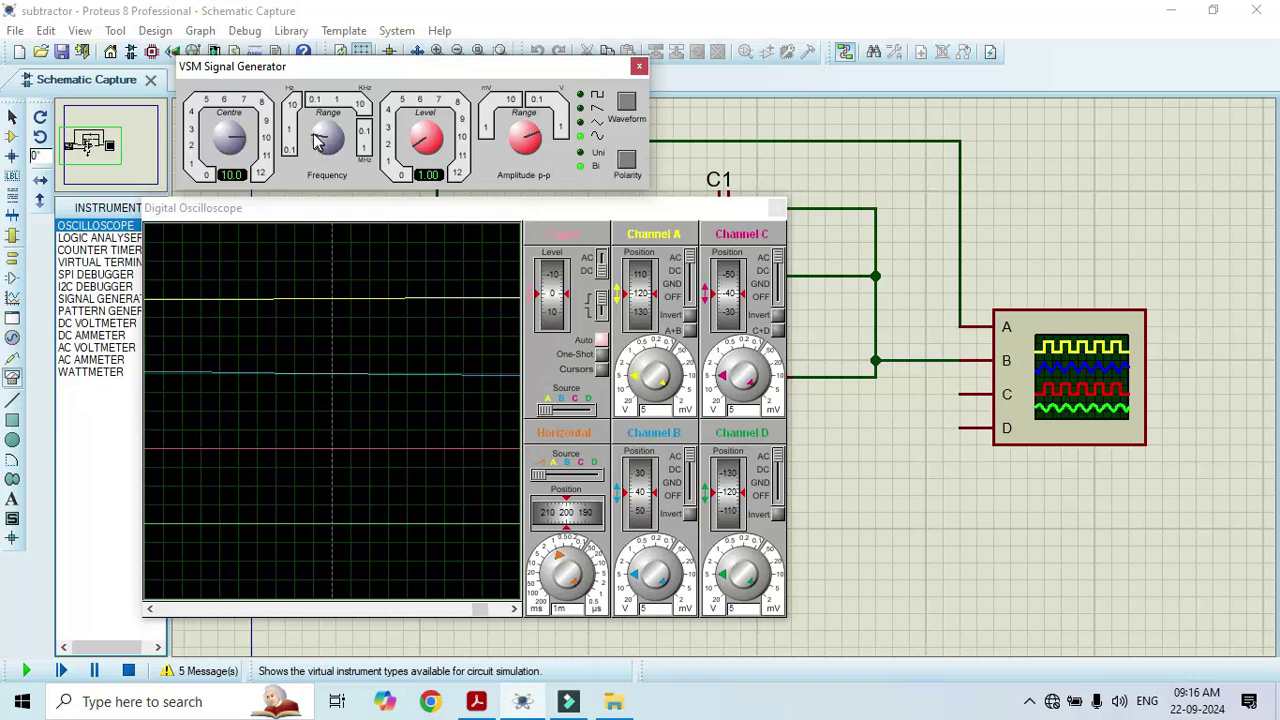
{"action": "left_click_drag", "start_coordinate": [313, 138], "coordinate": [335, 120]}
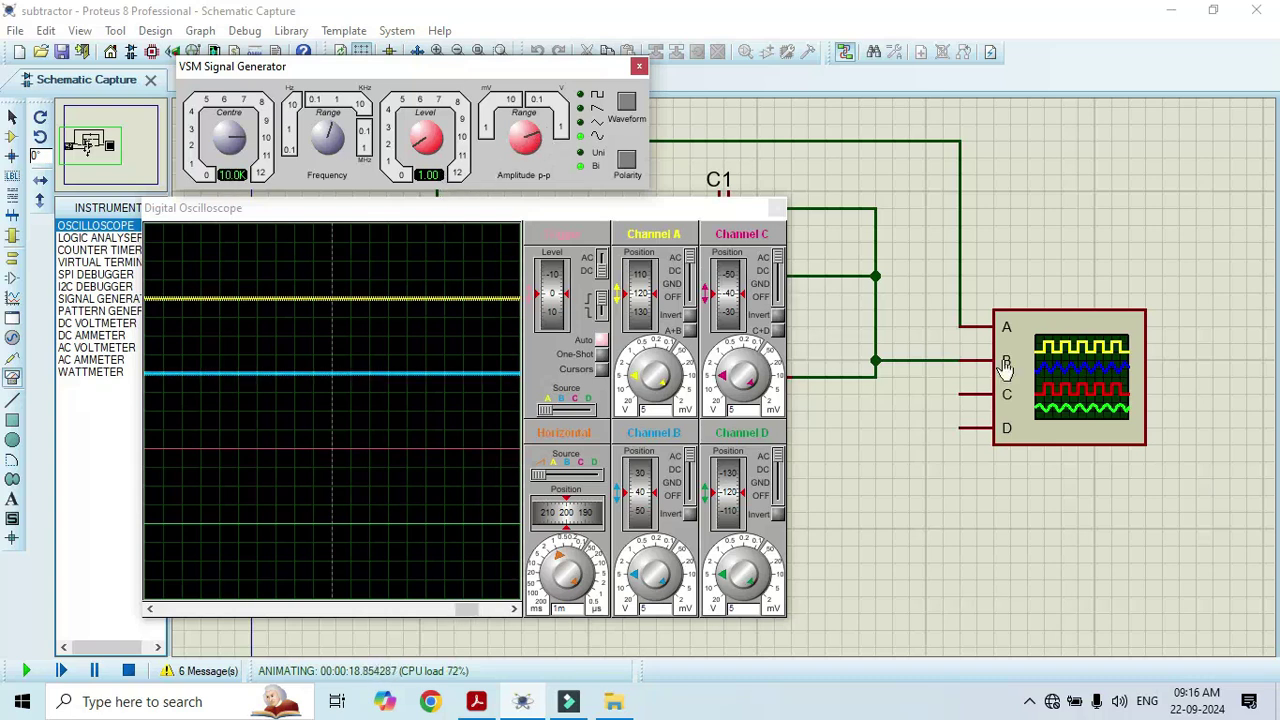
Set the oscilloscope's channel A scale to 1 V, channel B scale to 0.5 V and horizontal timebase to 0.5 ms
{"action": "left_click", "coordinate": [636, 372]}
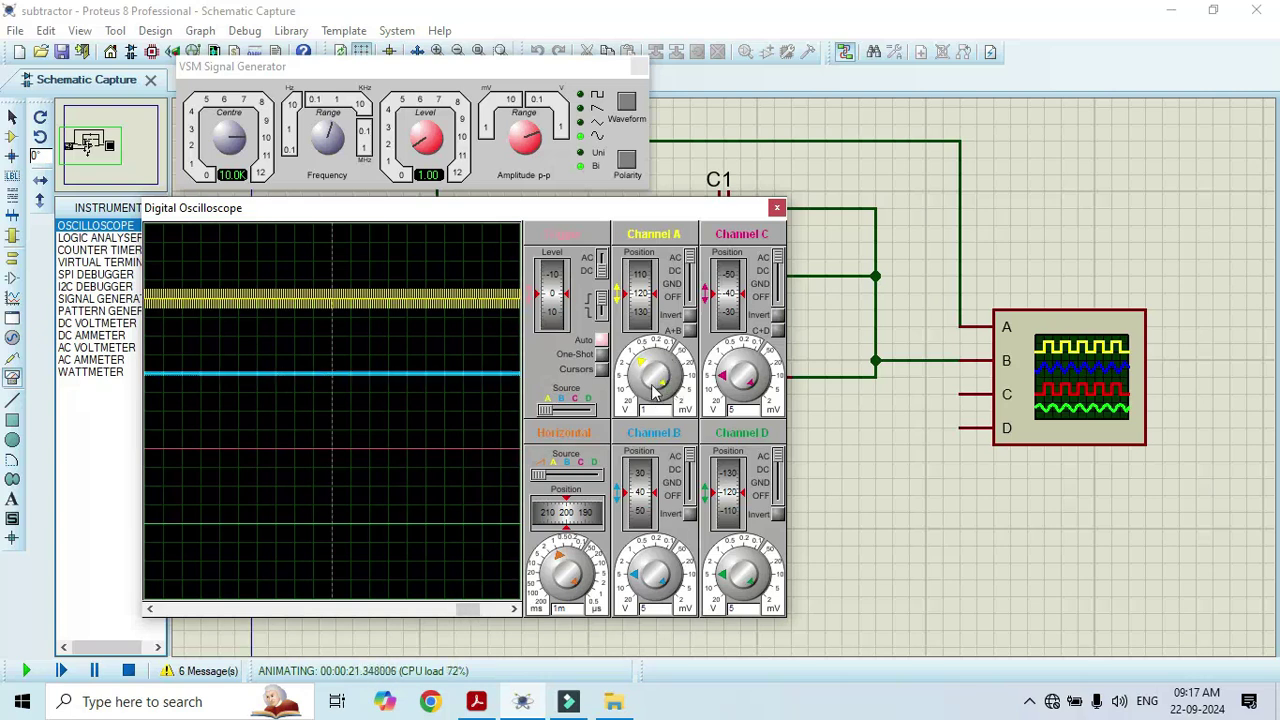
{"action": "left_click", "coordinate": [632, 572]}
{"action": "left_click", "coordinate": [631, 568]}
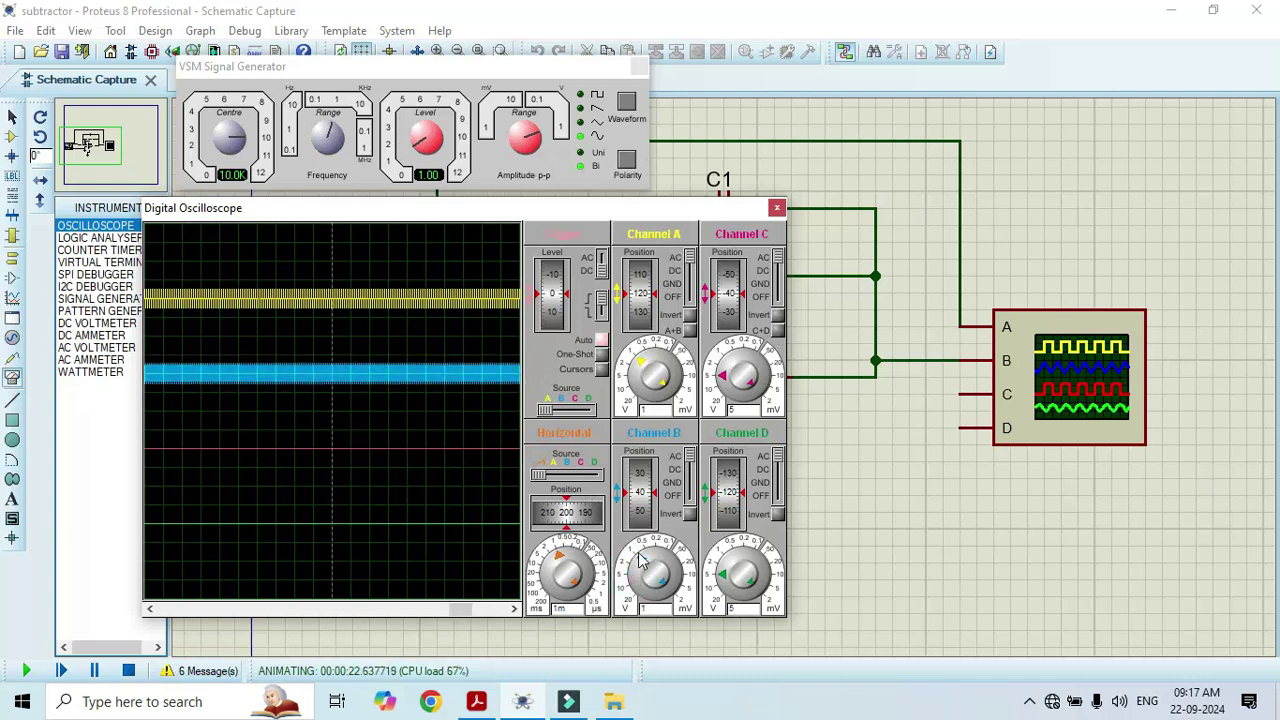
{"action": "left_click", "coordinate": [640, 552]}
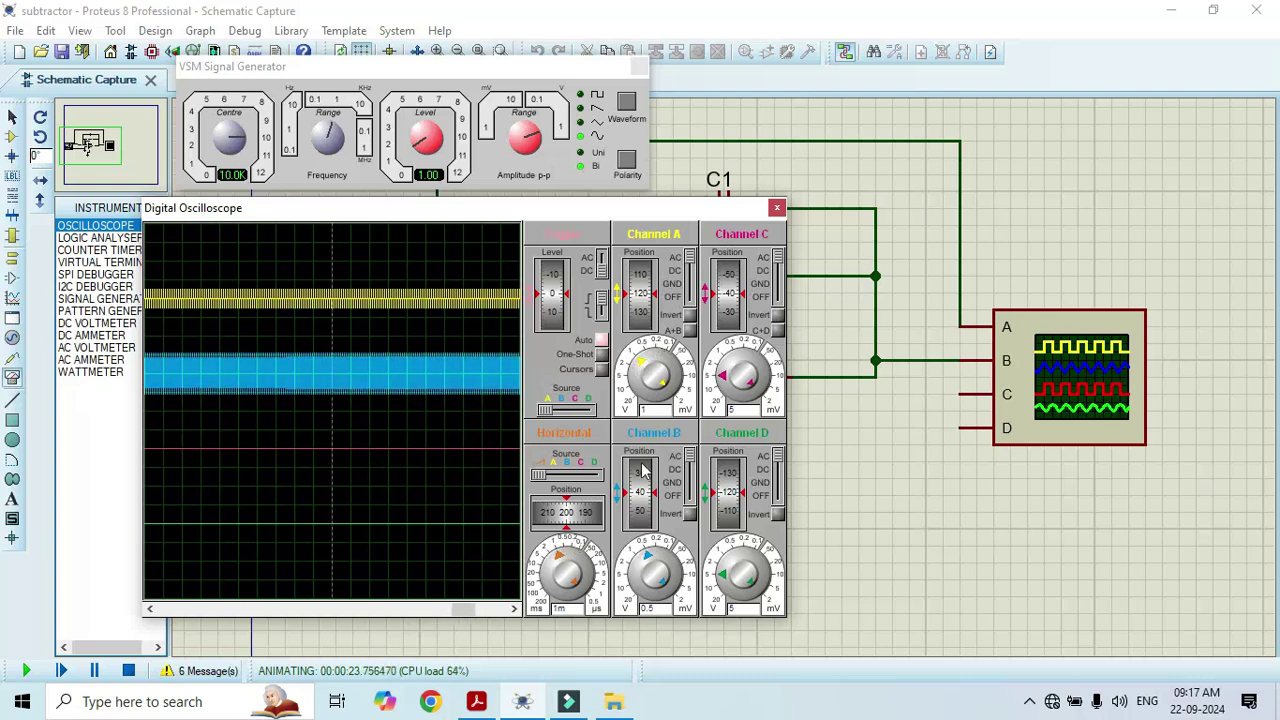
{"action": "left_click", "coordinate": [572, 562]}
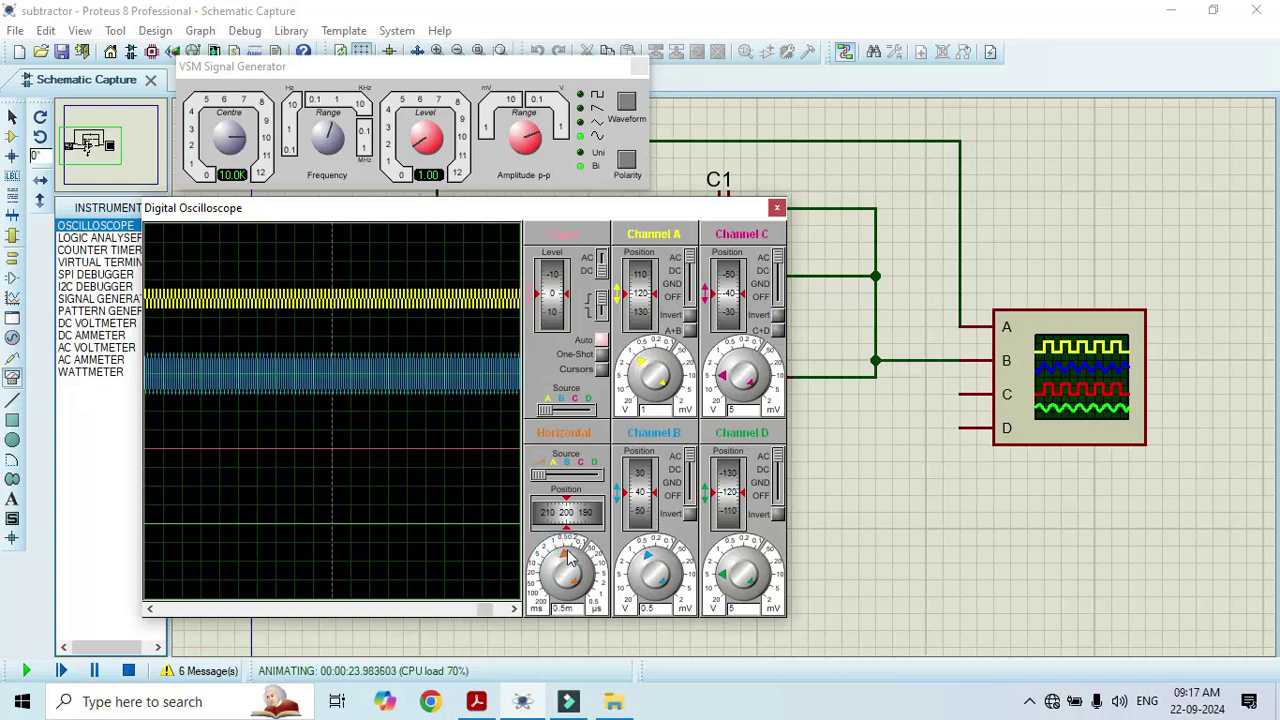
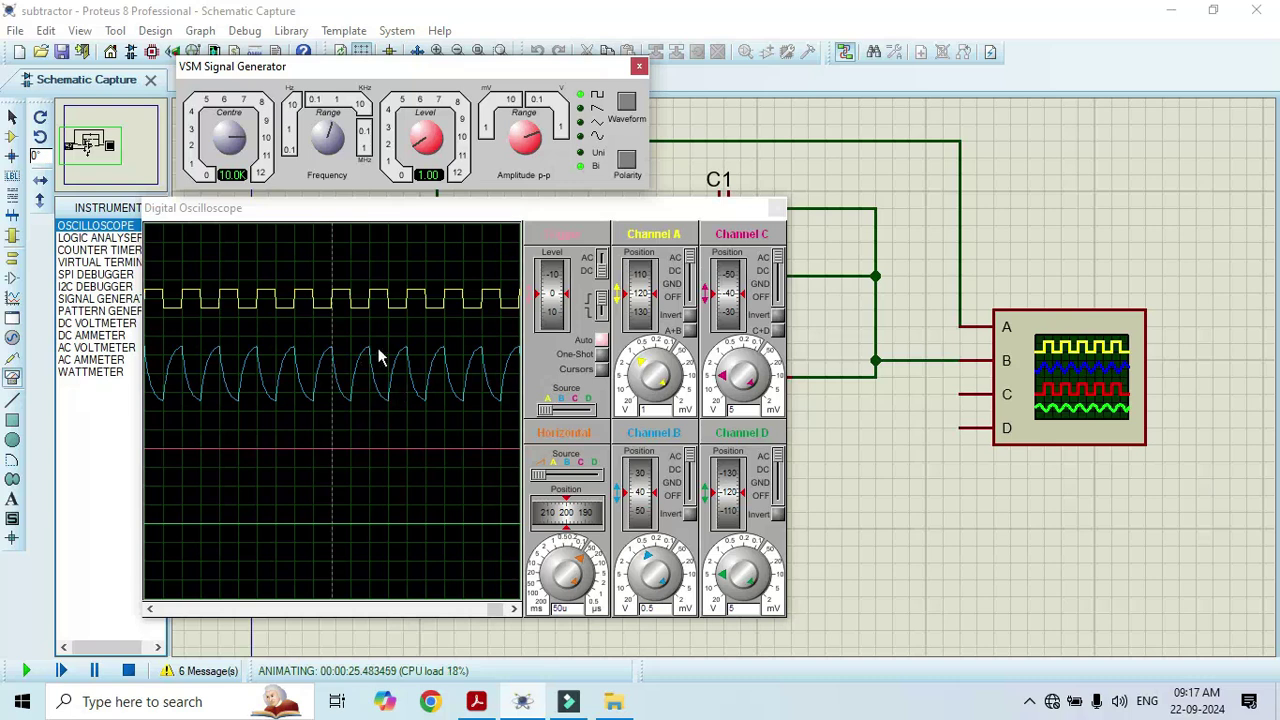
Raise the signal generator's frequency range to the 10 kHz setting and tune the centre frequency through 15 kHz and 21 kHz to 13 kHz
{"action": "left_click", "coordinate": [245, 145]}
{"action": "left_click_drag", "start_coordinate": [245, 145], "coordinate": [248, 160]}
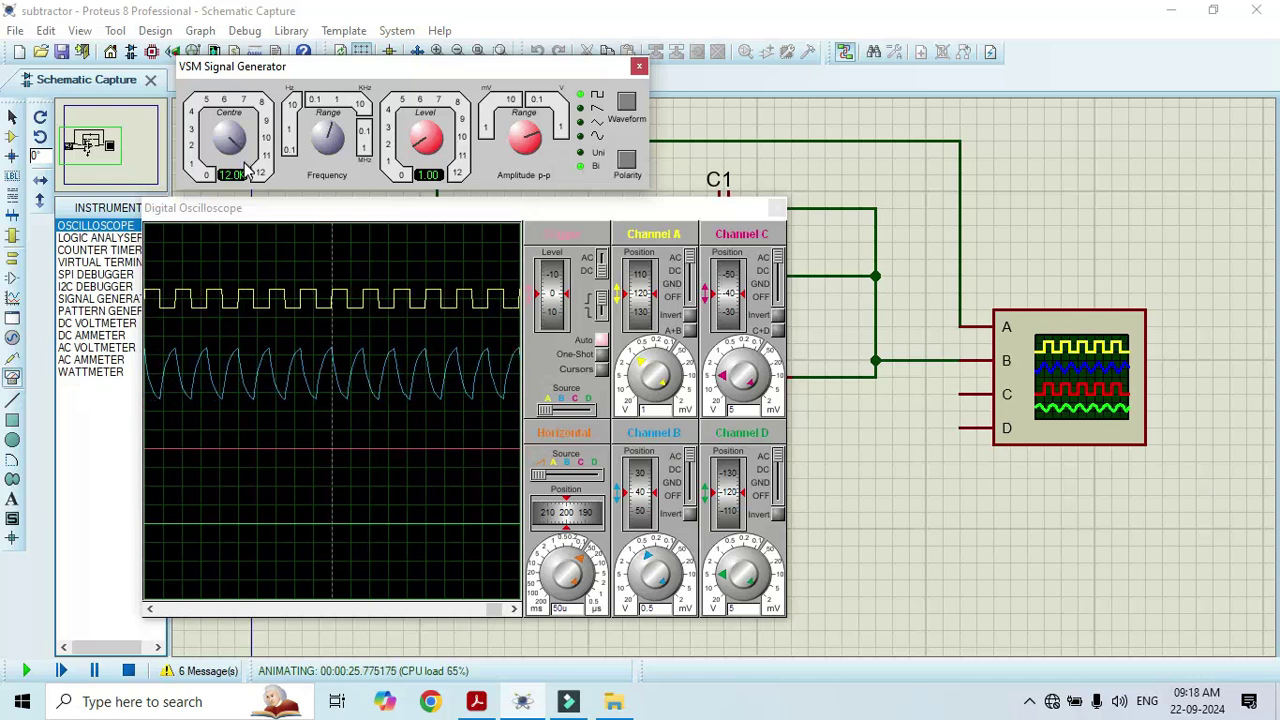
{"action": "left_click", "coordinate": [339, 134]}
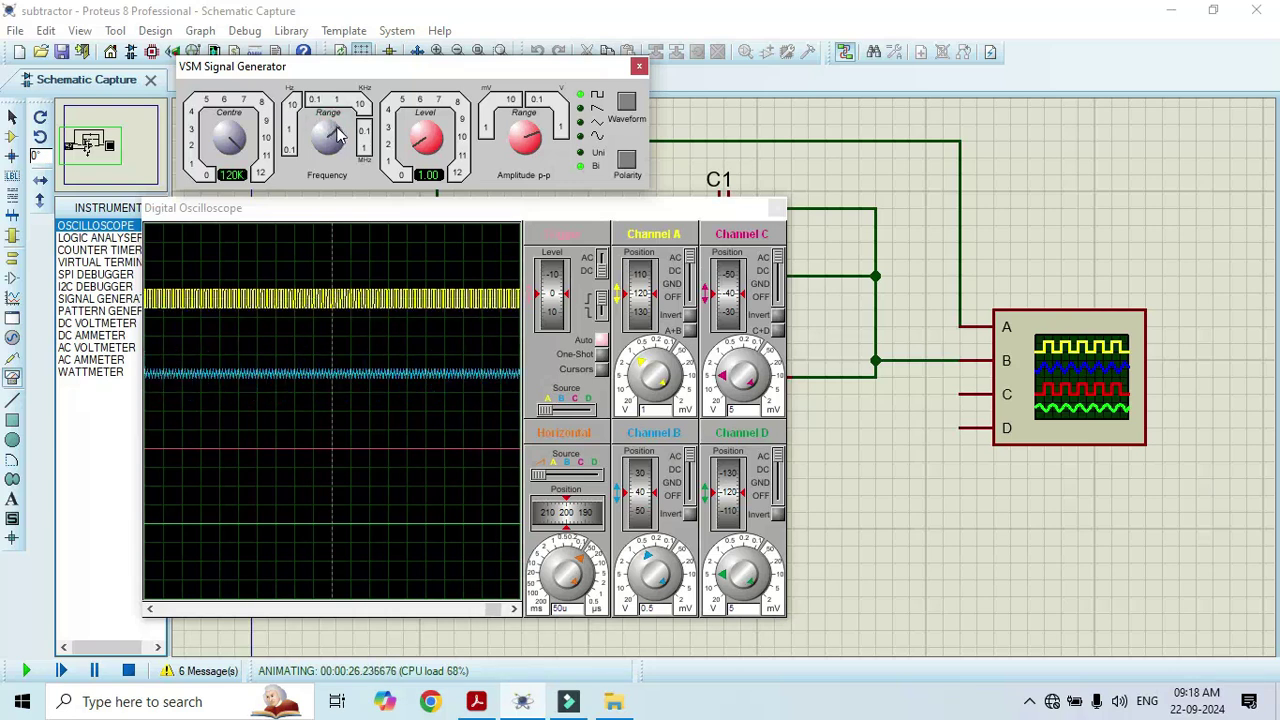
{"action": "left_click_drag", "start_coordinate": [242, 145], "coordinate": [212, 150]}
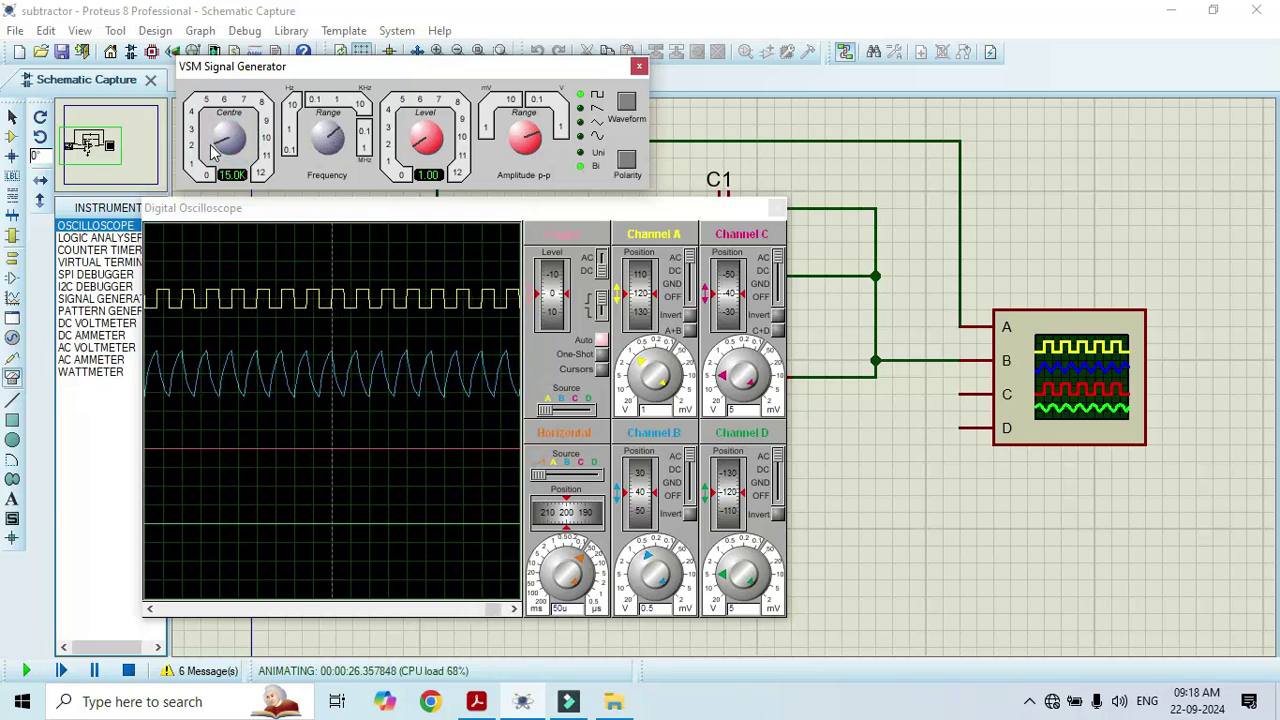
{"action": "left_click_drag", "start_coordinate": [213, 148], "coordinate": [210, 146]}
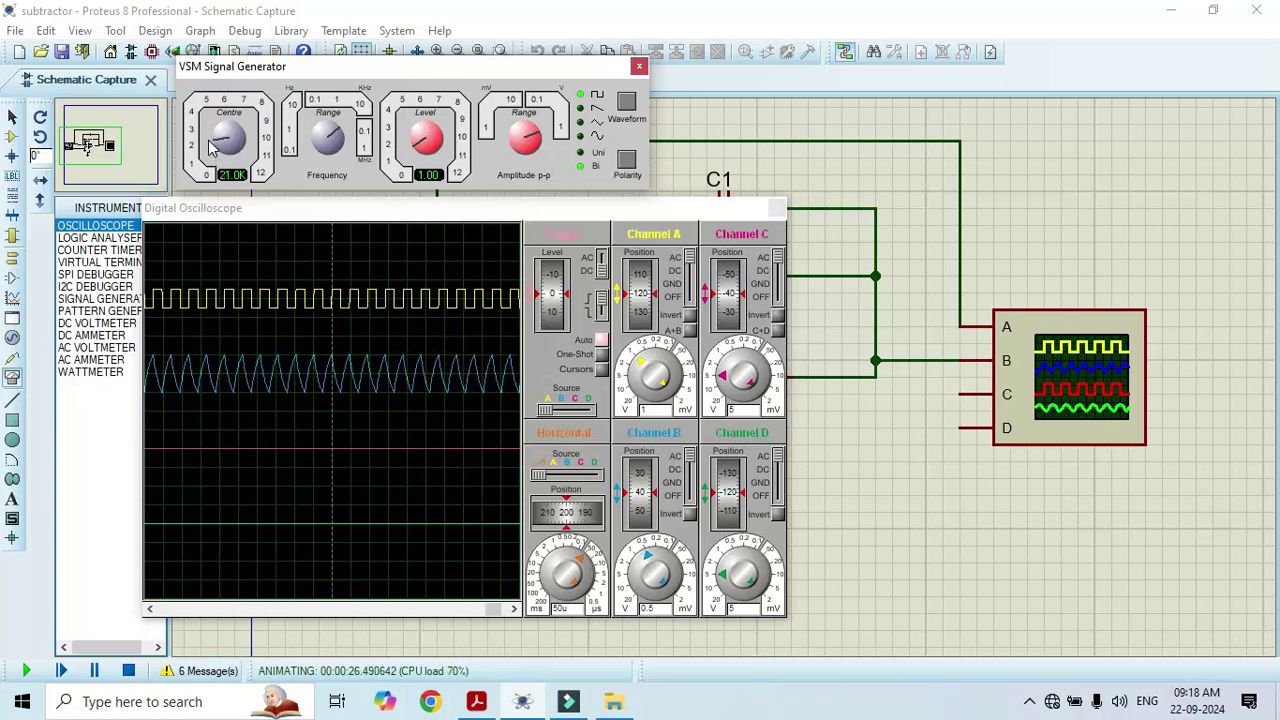
{"action": "mouse_move", "coordinate": [210, 146]}
{"action": "left_mouse_down"}
{"action": "mouse_move", "coordinate": [228, 160]}
{"action": "mouse_move", "coordinate": [214, 149]}
{"action": "left_mouse_up"}
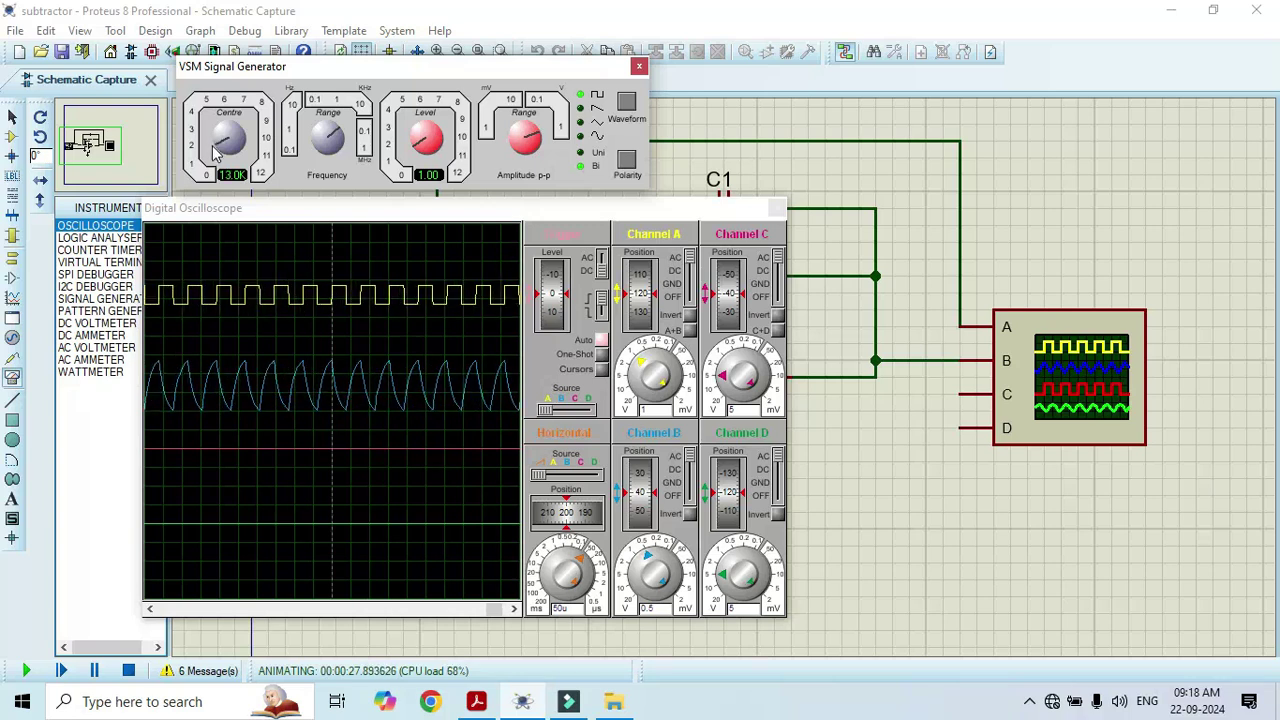